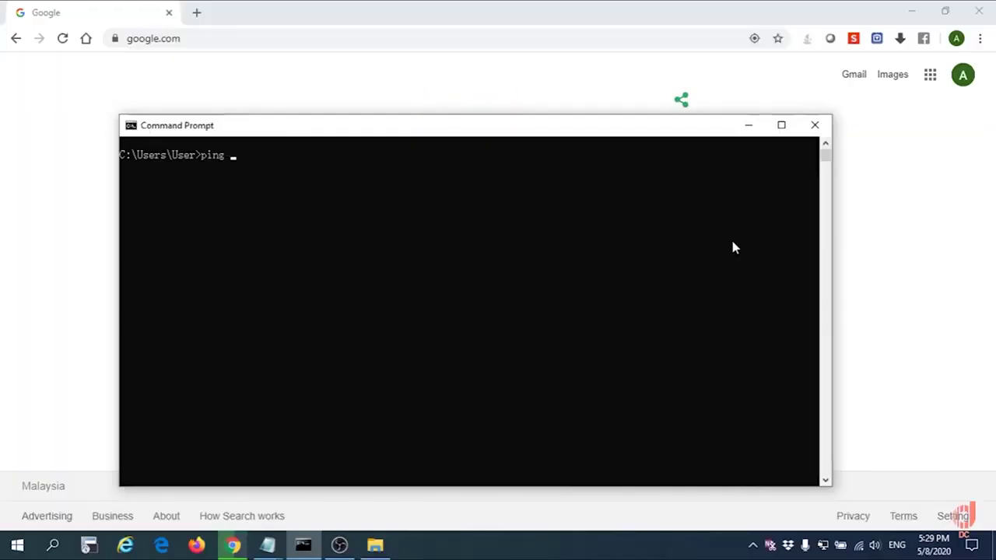
- Run 'ping 192.168.1.5 -t' in Command Prompt and watch the requests time out
text(.168.1.5 -t)
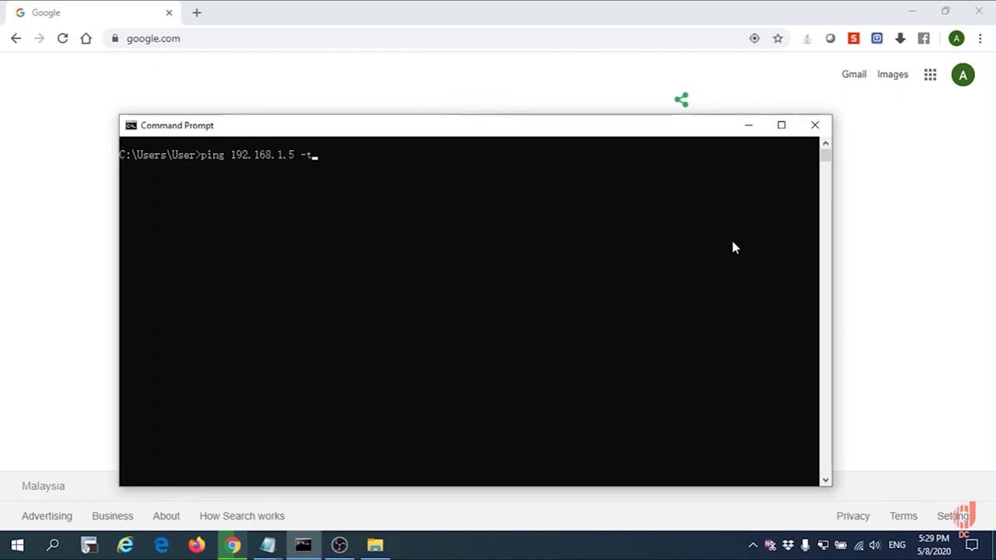
key(Return)
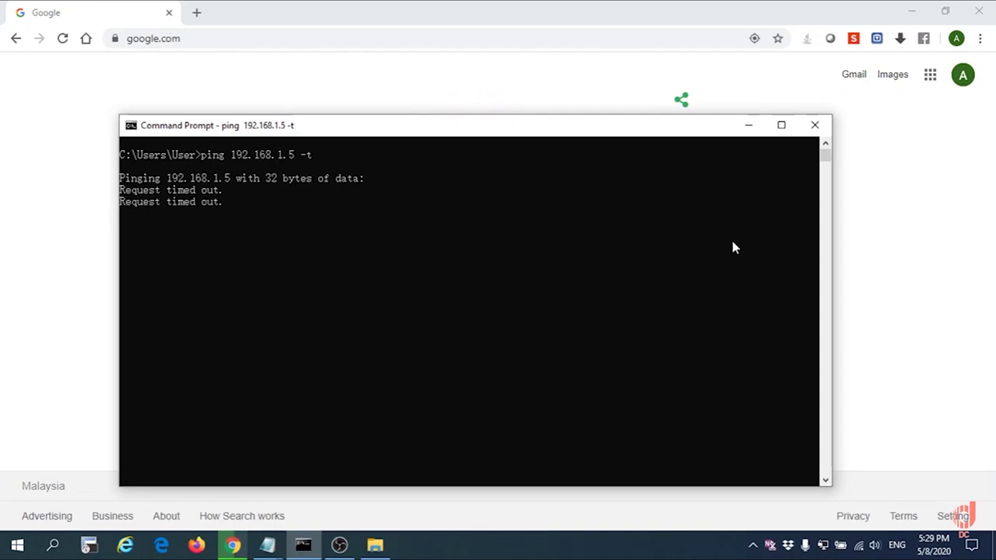
- Go to cloud.ruijienetworks.com in Chrome and sign in to the Ruijie Cloud account
click(85, 210)
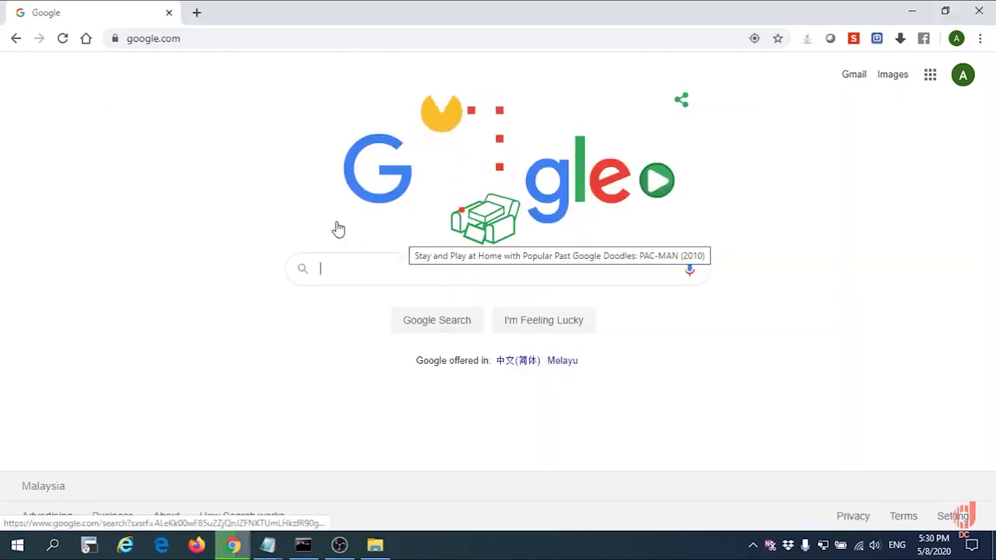
click(267, 37)
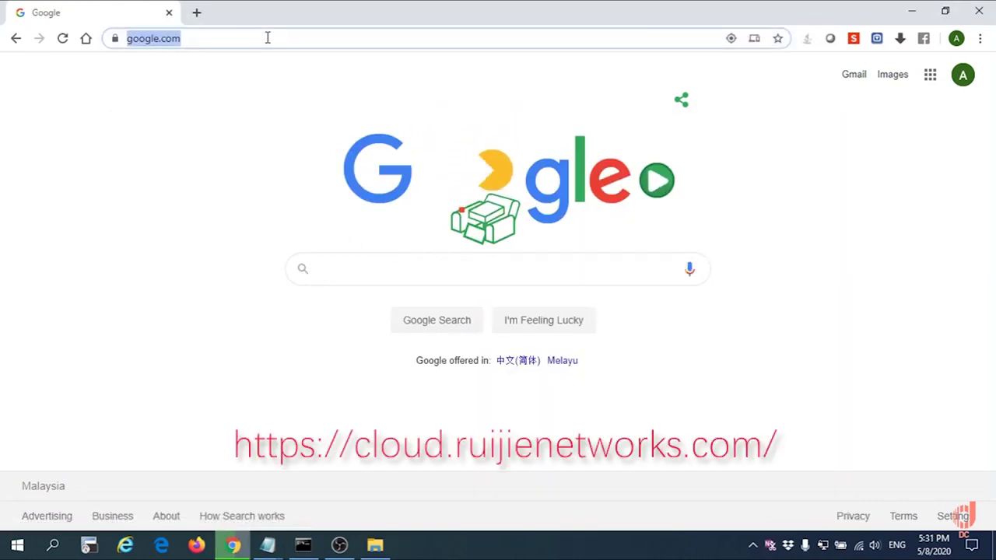
text(cloud-as.ruijienetworks)
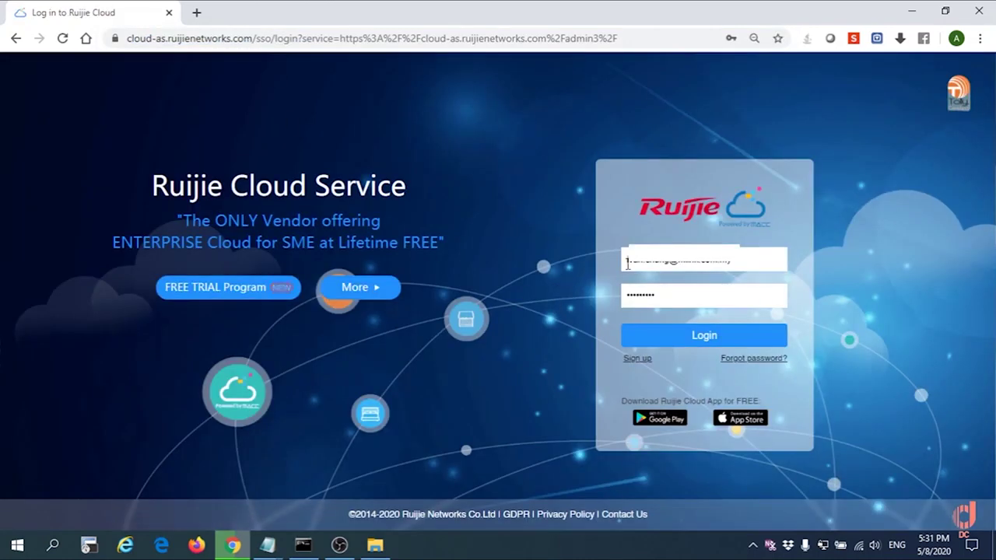
click(678, 341)
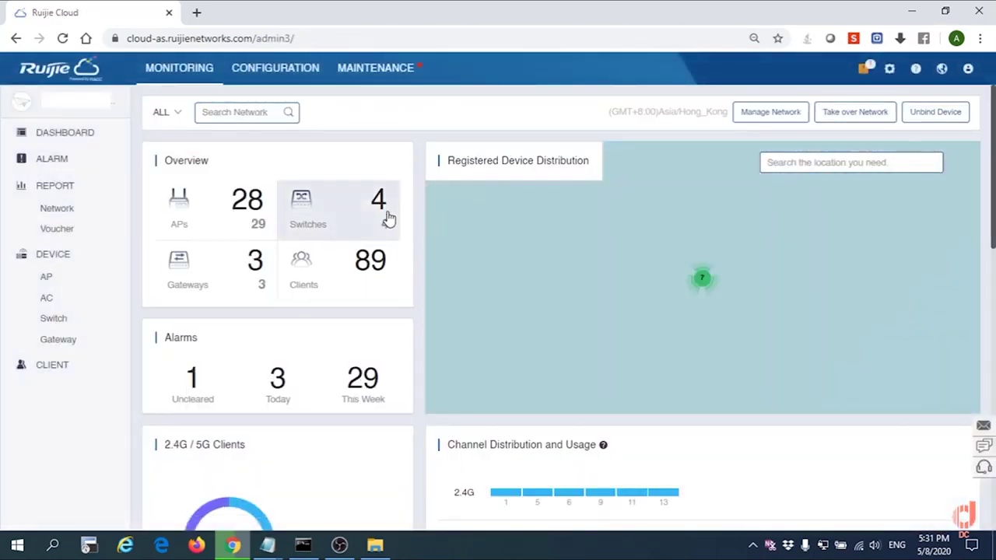
- Switch to the bidari network and select EG_GATEWAY from the gateway device list
click(174, 115)
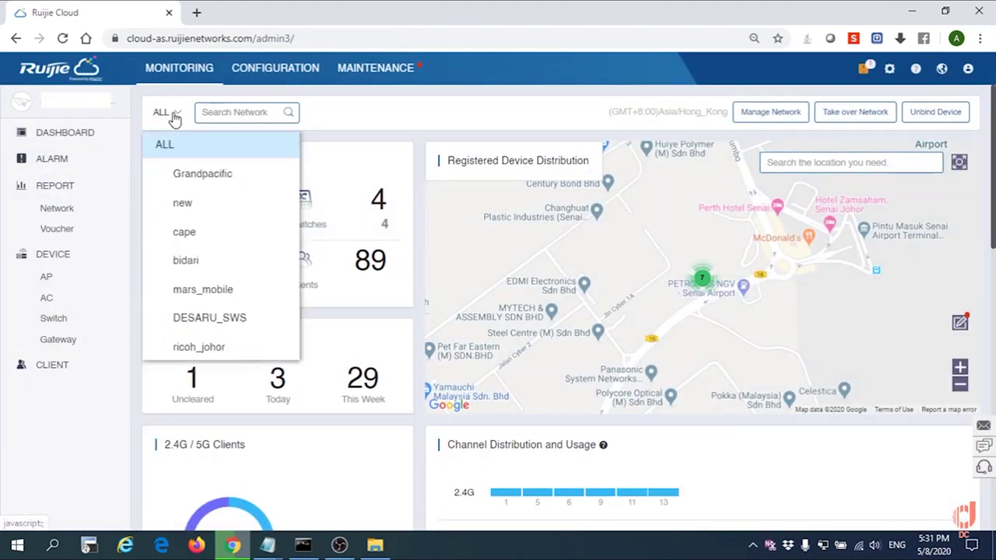
click(201, 263)
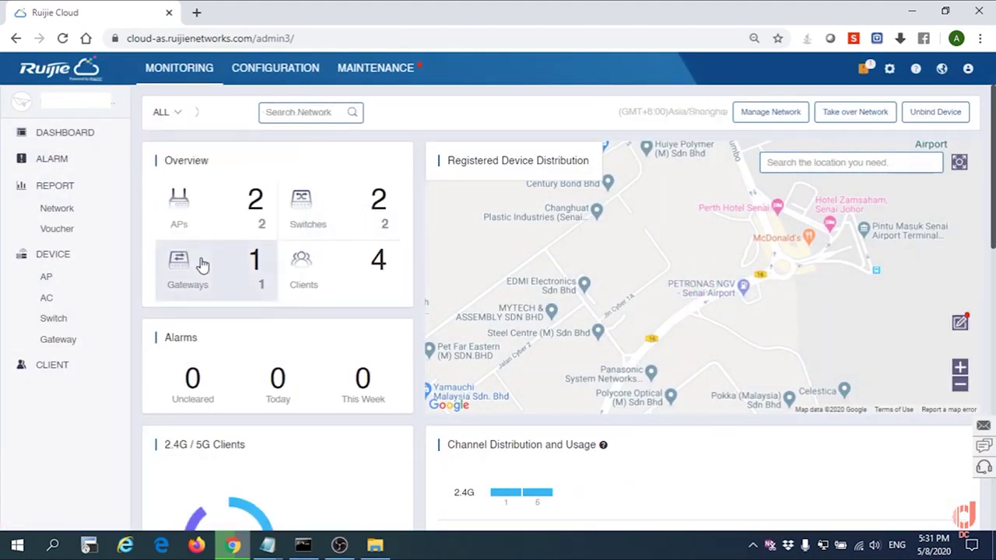
click(71, 345)
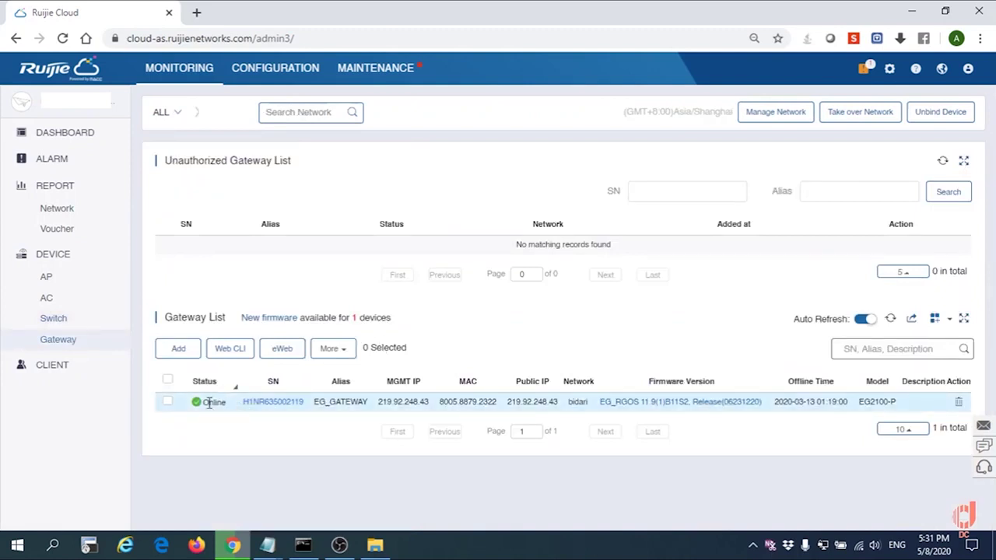
click(167, 402)
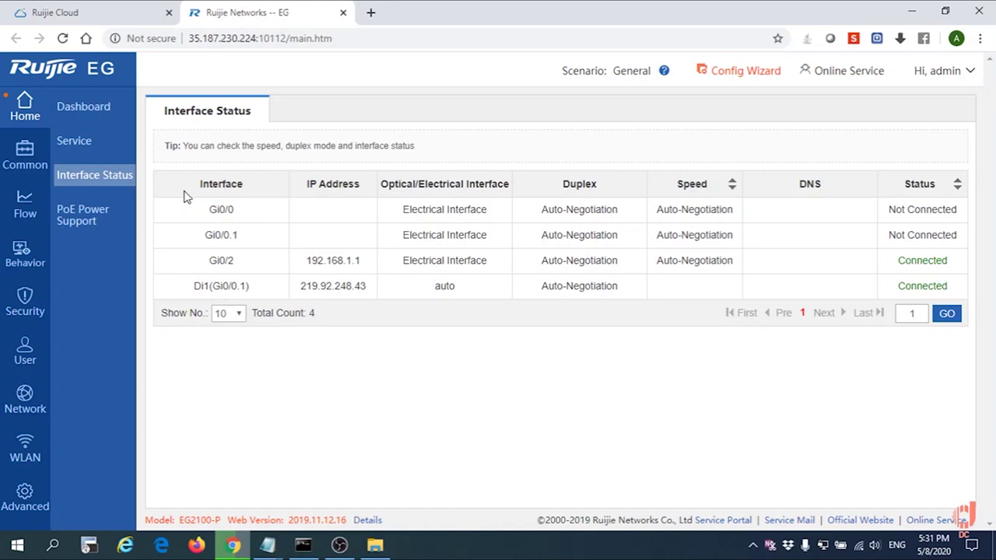
- Copy the Di1 WAN address 219.92.248.43 into the untitled Notepad note, then return to eWeb
drag(298, 288, 372, 296)
key(ctrl+c)
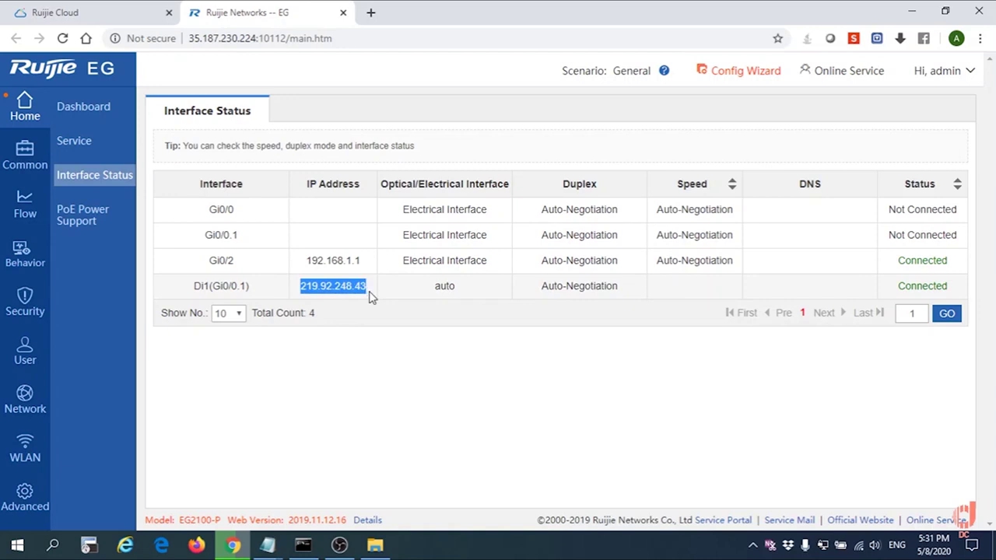
click(277, 537)
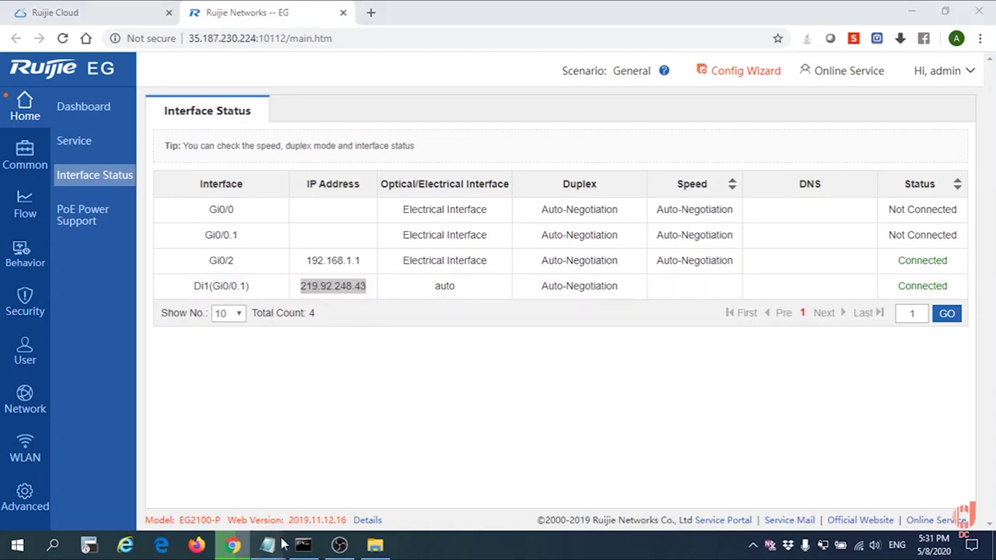
click(263, 471)
key(ctrl+v)
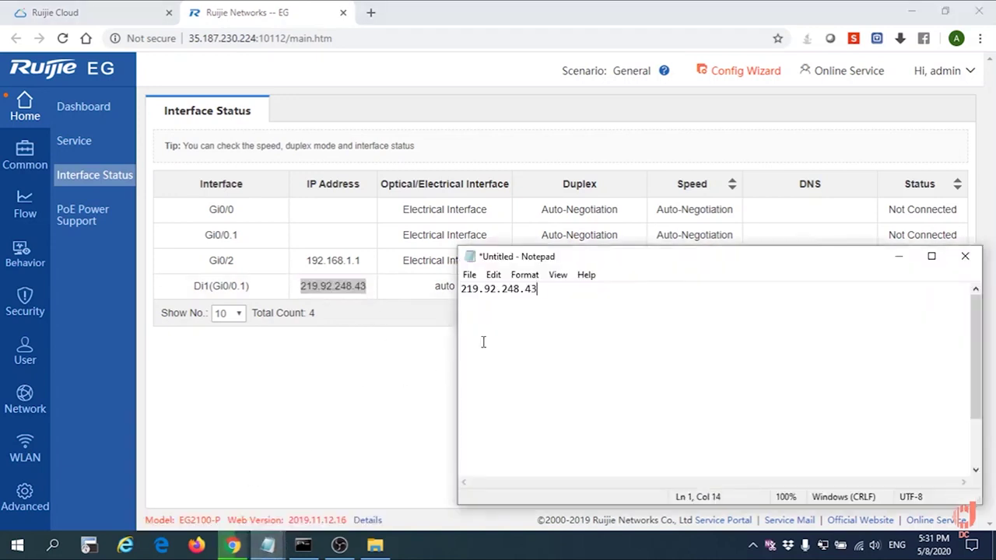
click(353, 365)
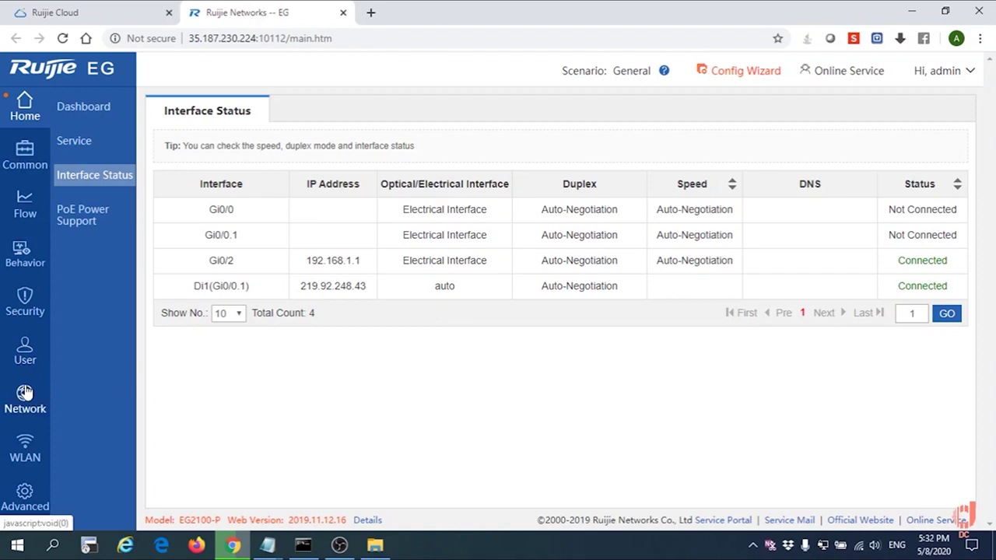
- Launch the Network > VPN wizard, keeping Headquarter position, ticking Branch, and choosing L2TP
click(25, 393)
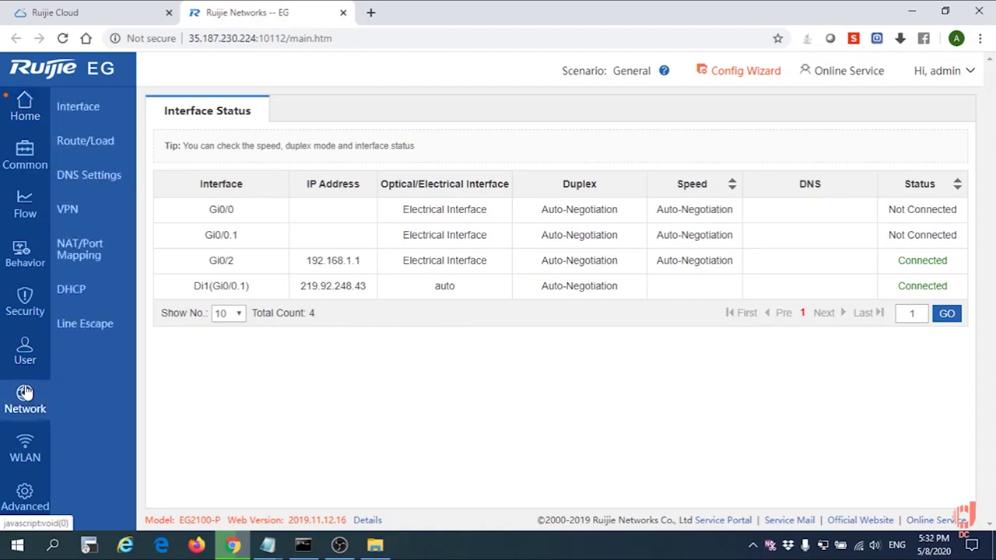
click(78, 216)
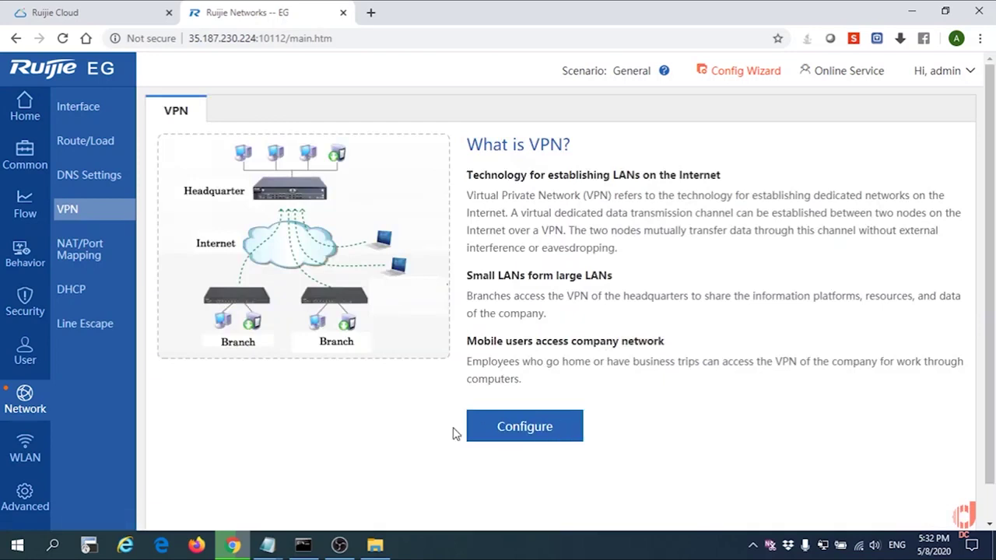
click(563, 430)
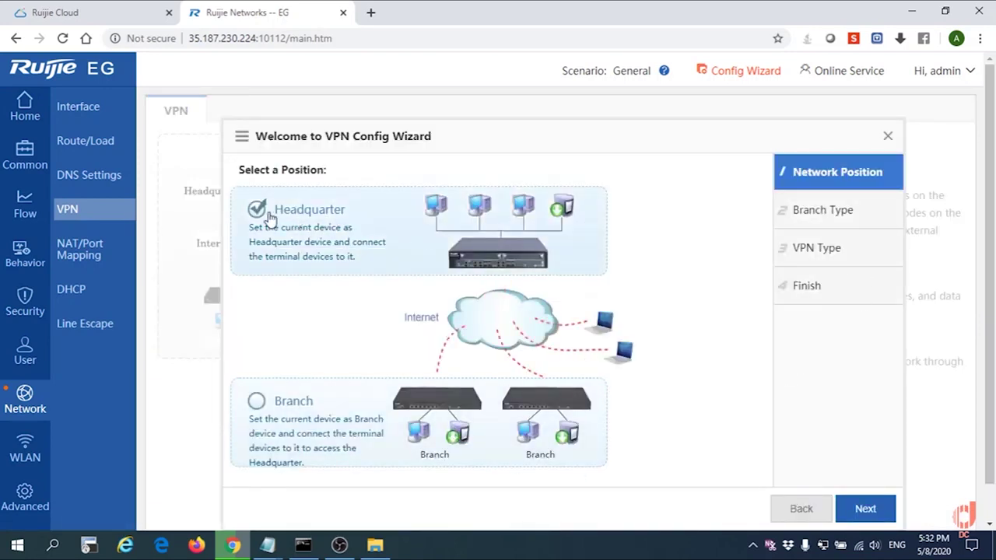
click(867, 508)
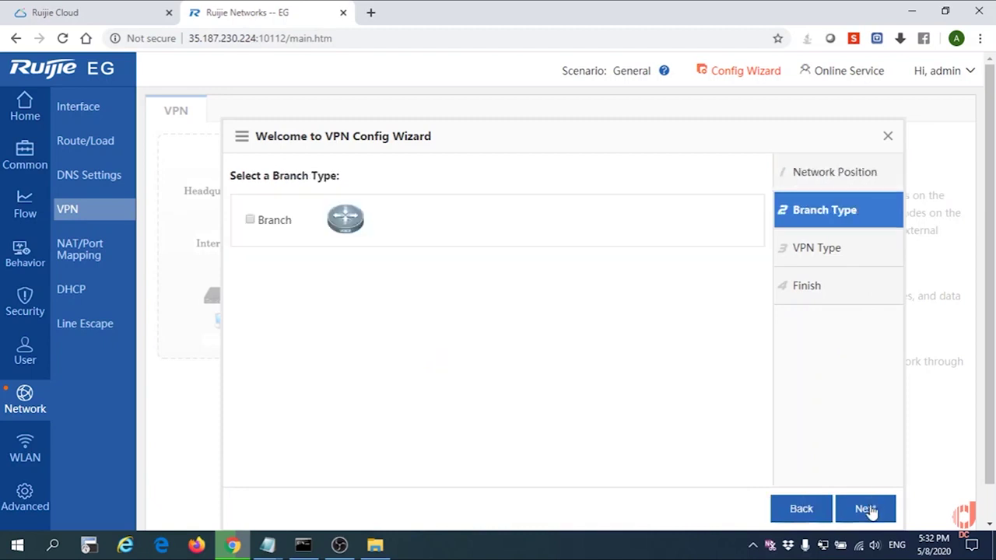
click(250, 221)
click(864, 509)
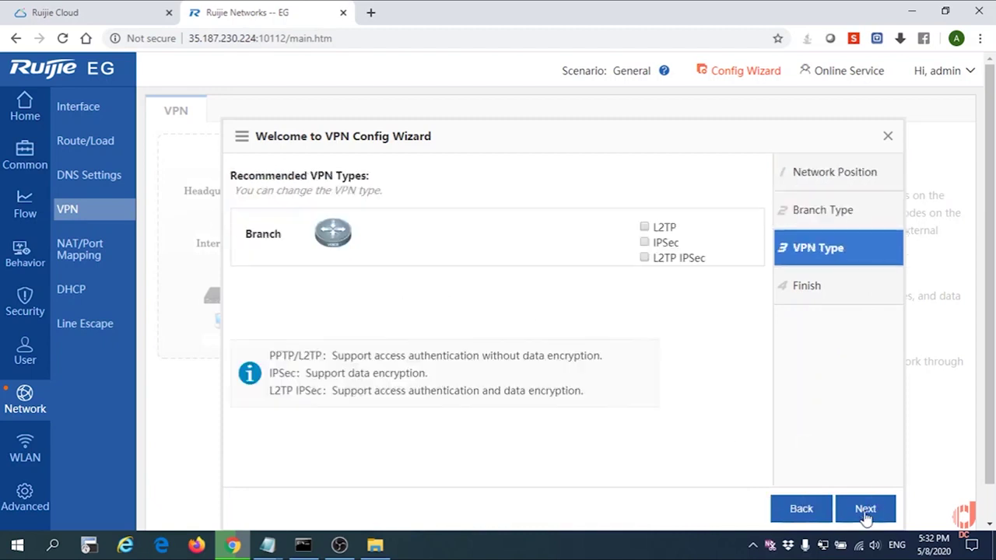
click(644, 229)
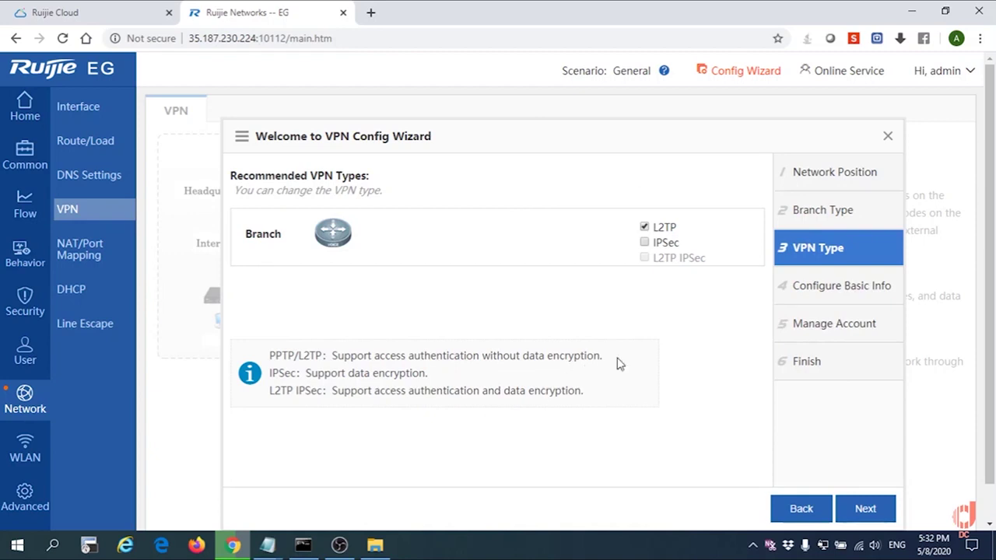
- Enter client IP range 192.168.40.100 to 192.168.40.254 and advance to Manage Account
click(862, 509)
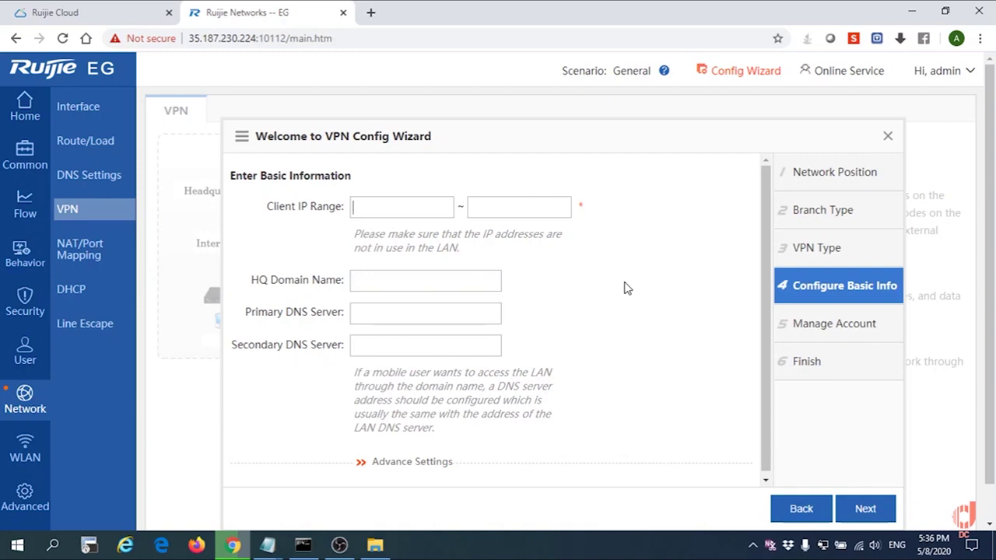
text(192.168.4)
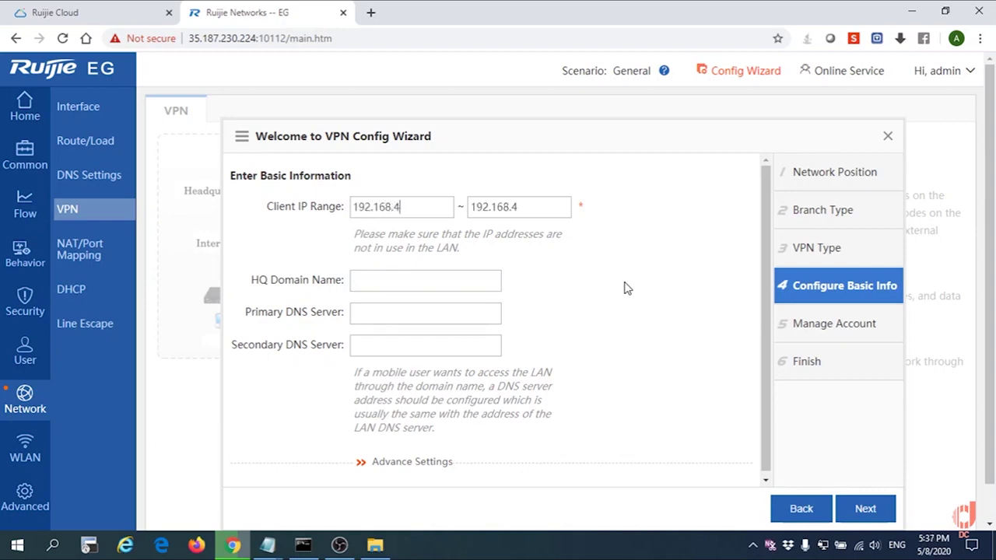
text(0.100)
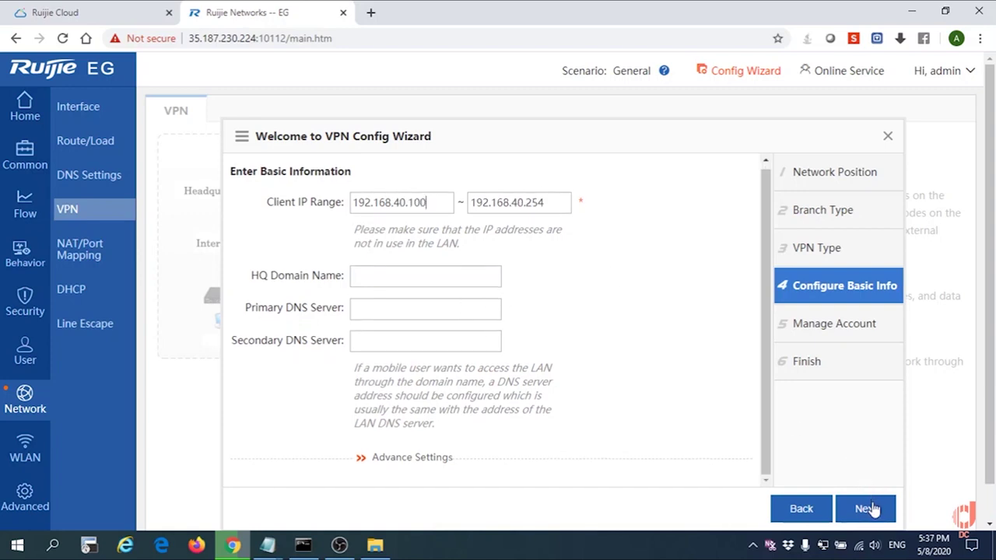
click(867, 509)
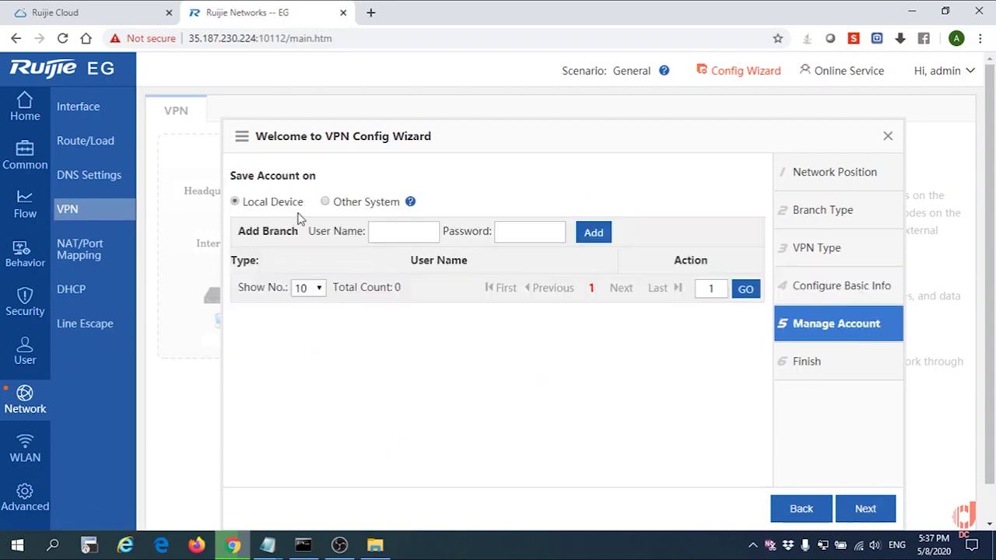
- Add local VPN account 'abcd' with its password and confirm the save alert
click(410, 230)
text(abcd)
key(Tab)
text(abcd1234)
click(600, 232)
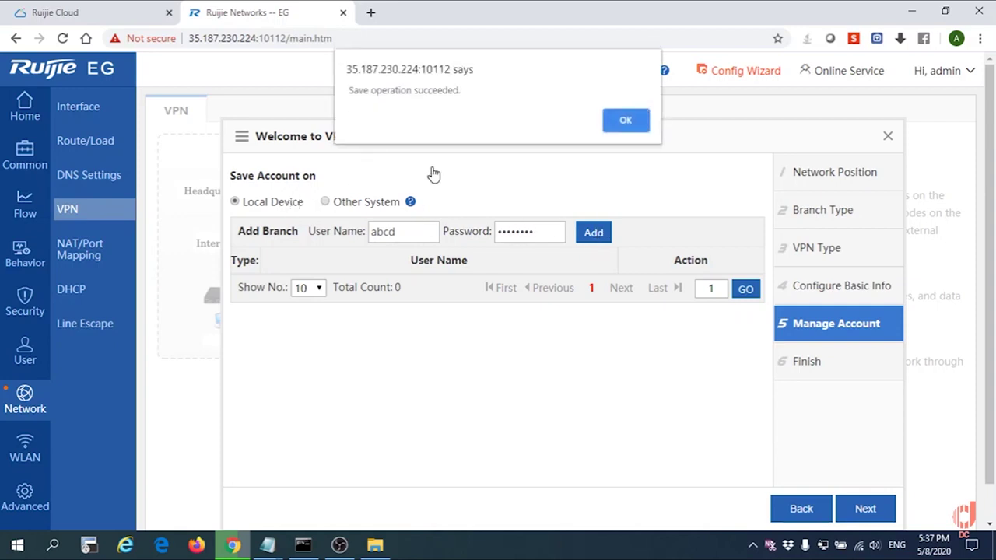
click(625, 122)
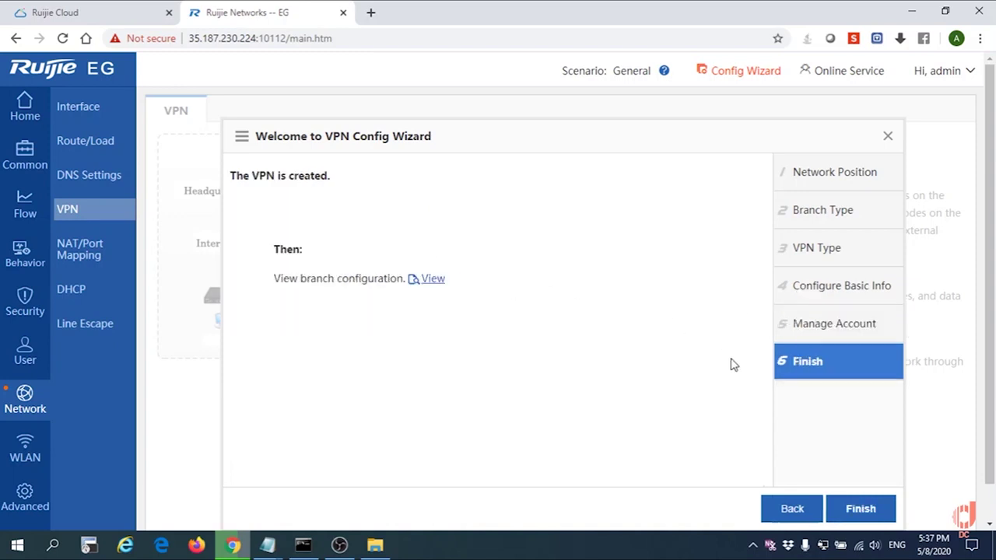
- Finish the wizard and allow Flash so the EG_GATEWAY–abcd branch topology displays
click(860, 510)
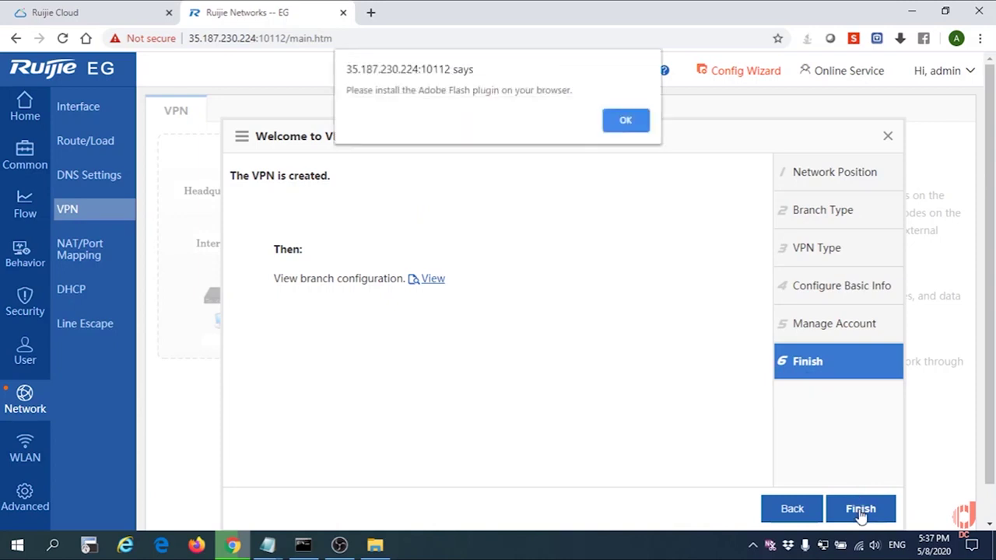
click(620, 123)
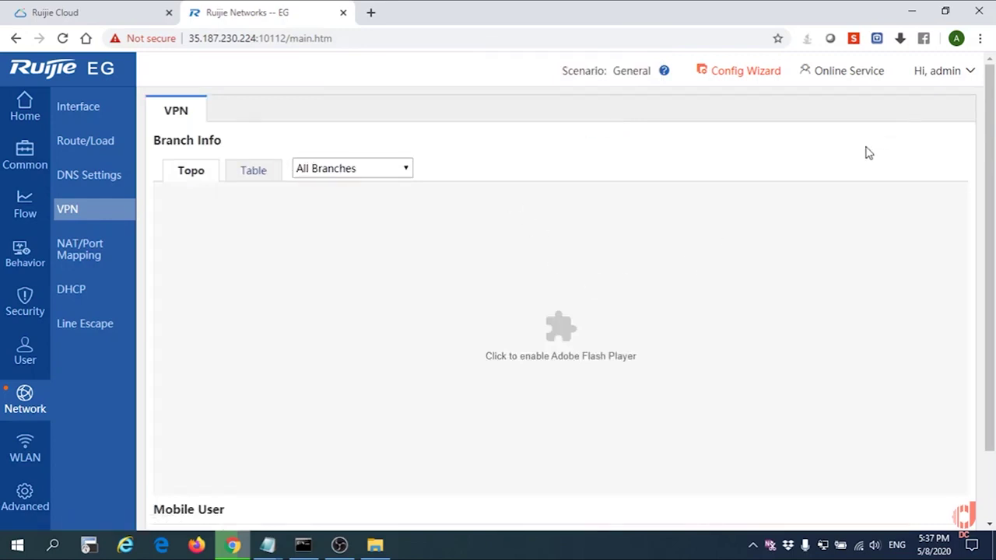
click(726, 307)
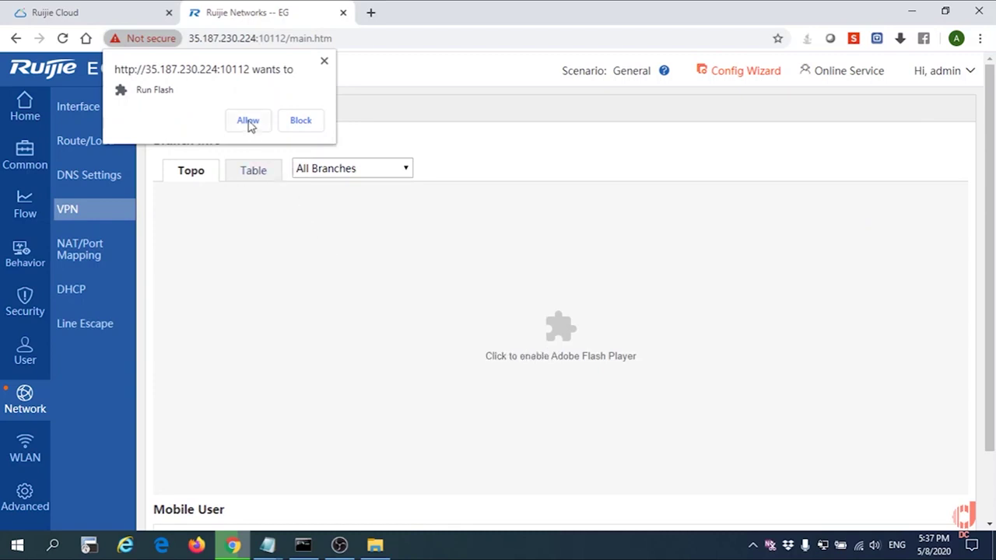
click(247, 121)
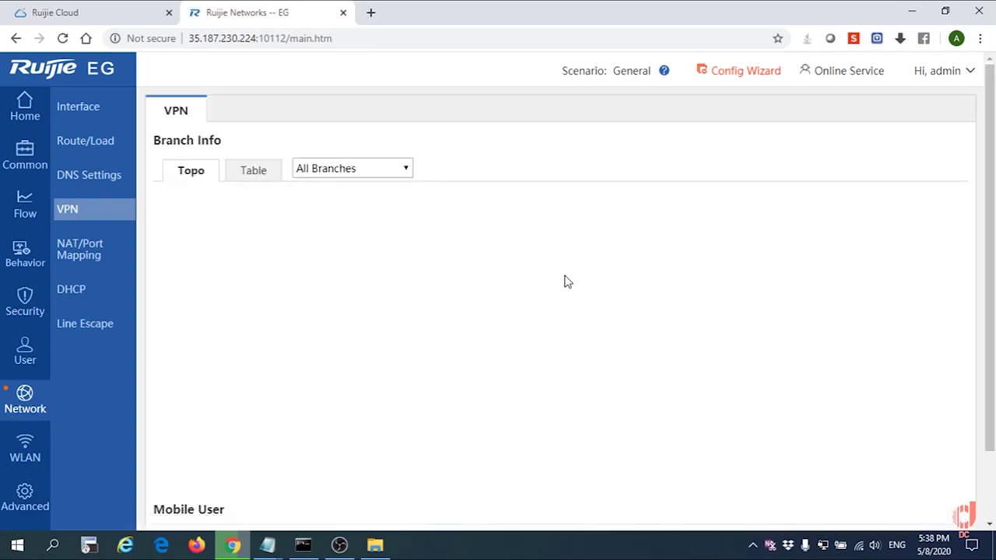
scroll(736, 327, down, 2)
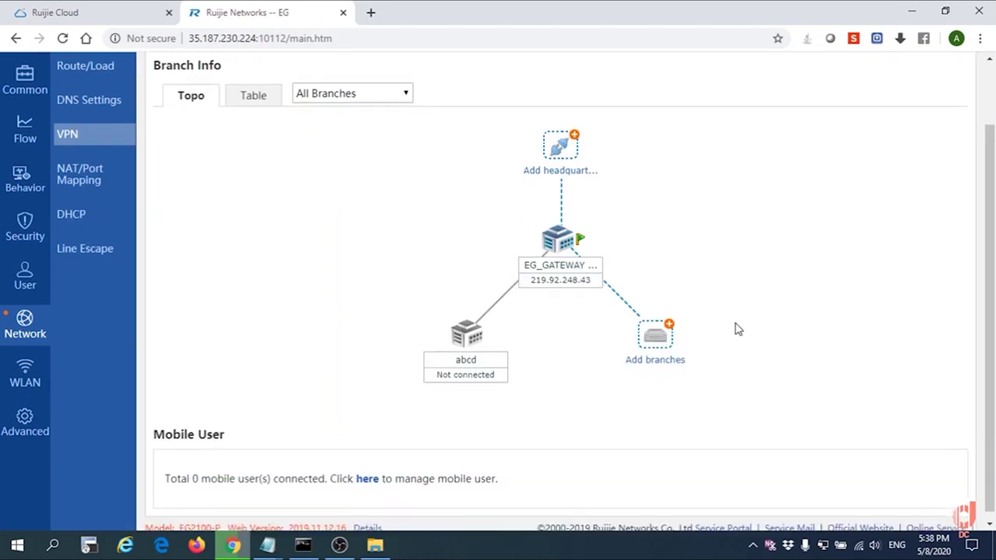
scroll(736, 327, up, 2)
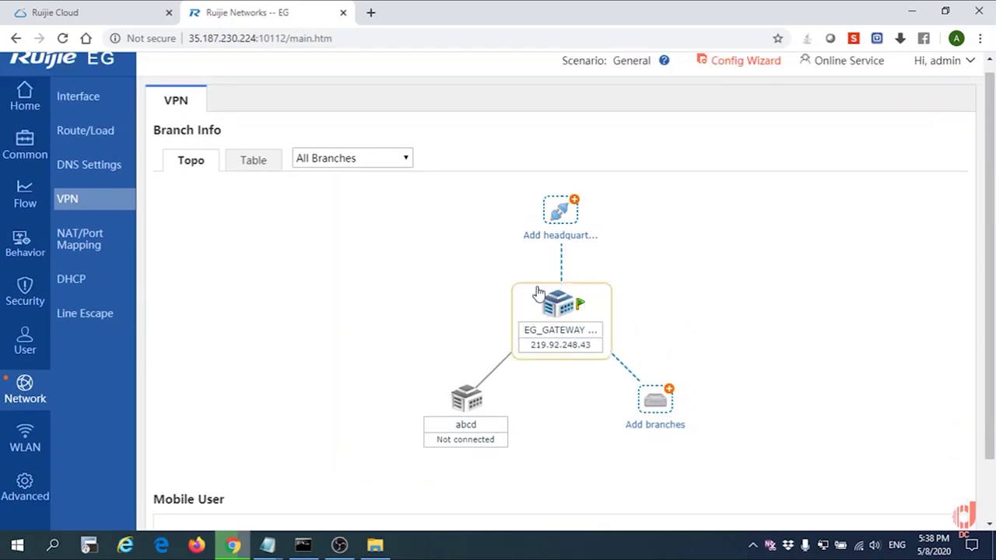
- Switch branch info to table view, tick PPTP in the local VPN config, and save
click(244, 167)
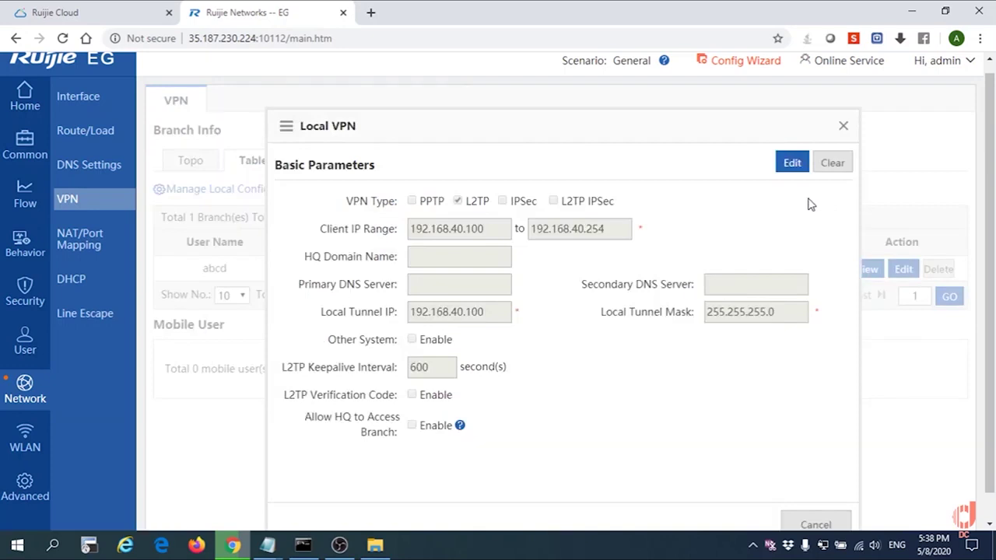
click(791, 164)
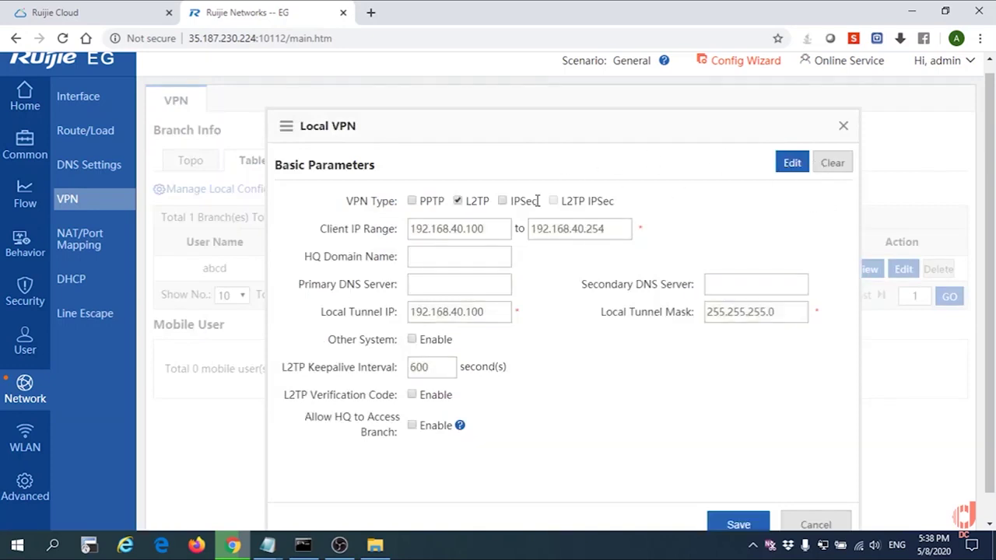
click(412, 203)
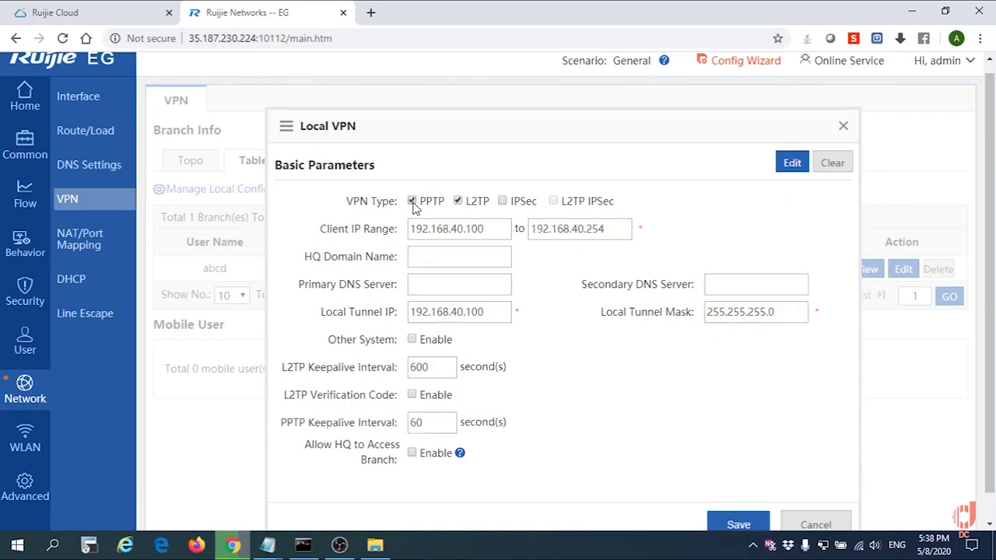
scroll(661, 331, down, 1)
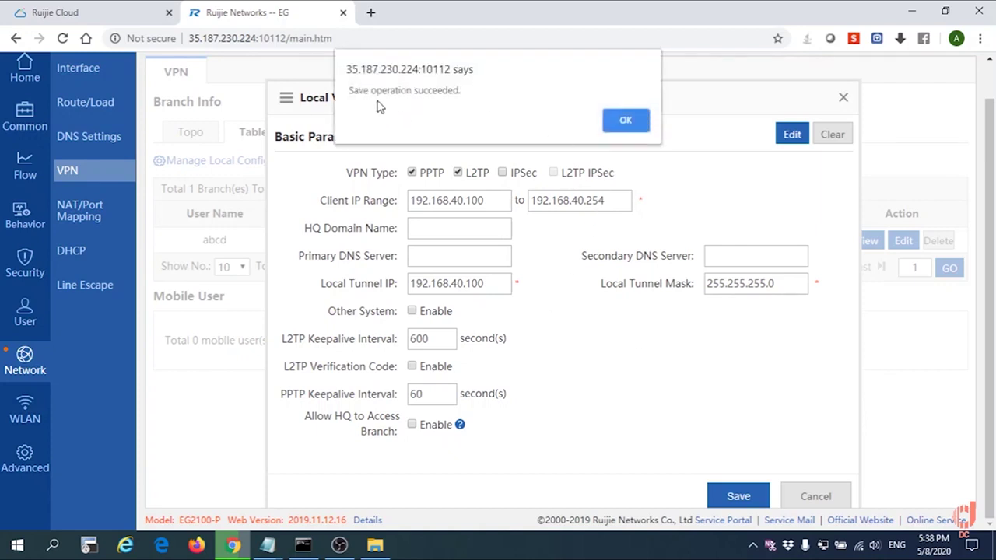
click(625, 124)
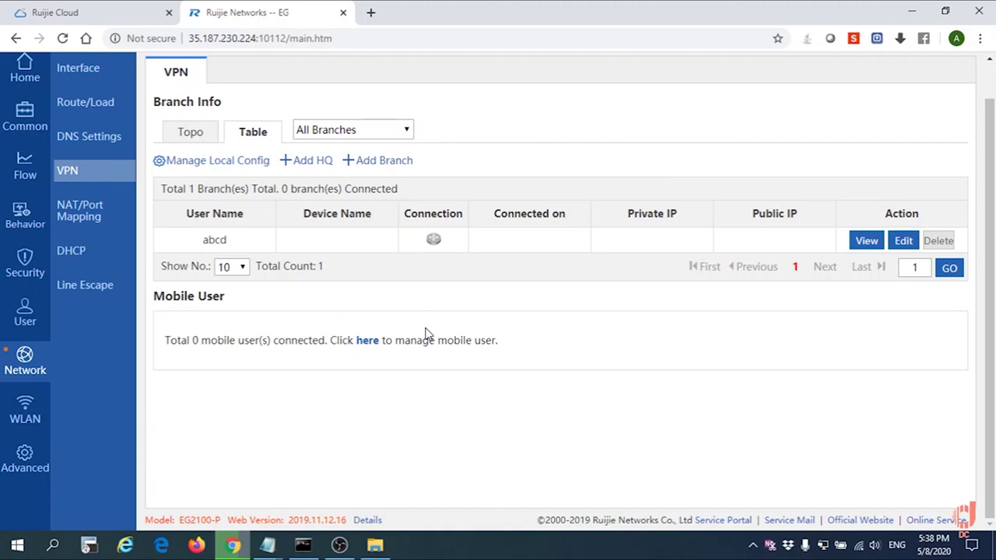
- Start a new VPN connection in Windows Settings with Windows (built-in) as provider
click(17, 545)
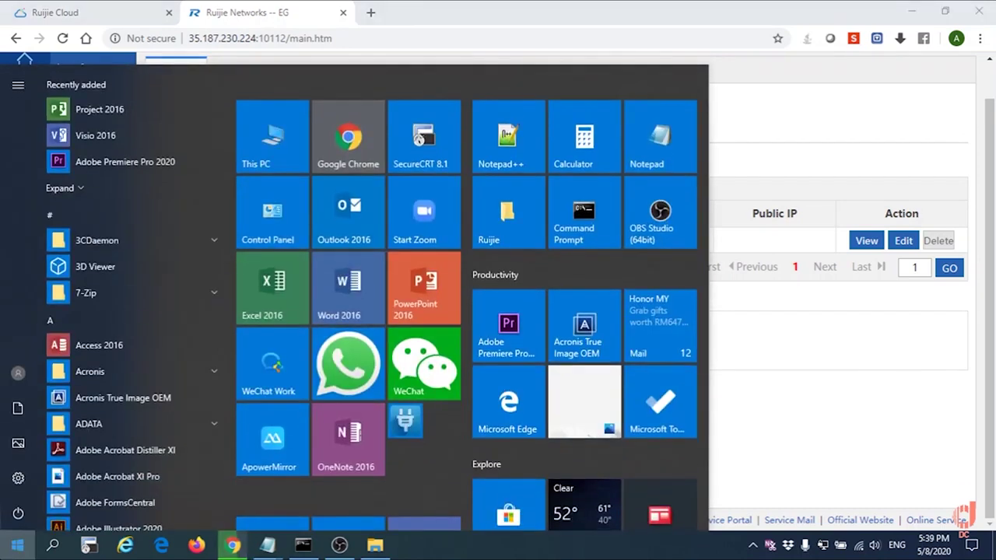
click(13, 478)
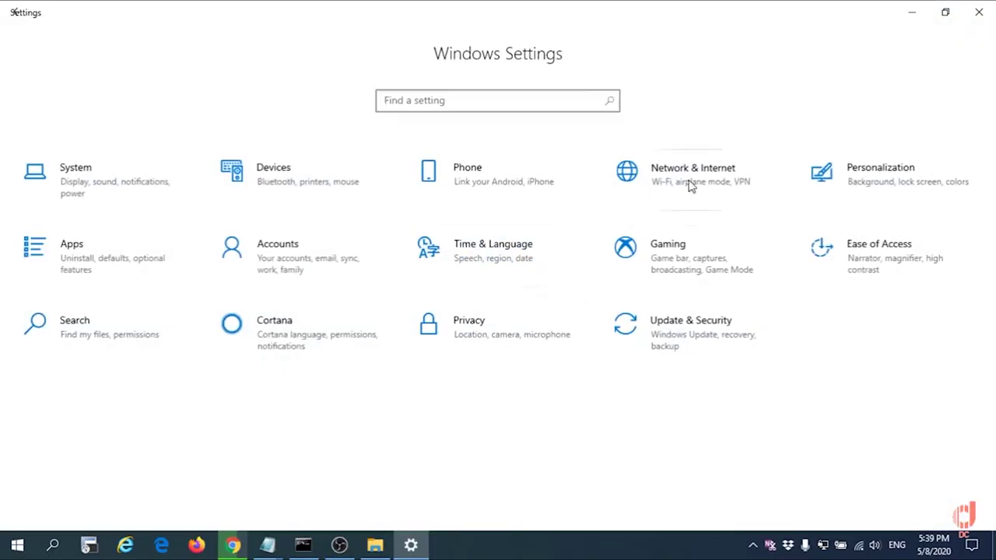
click(689, 187)
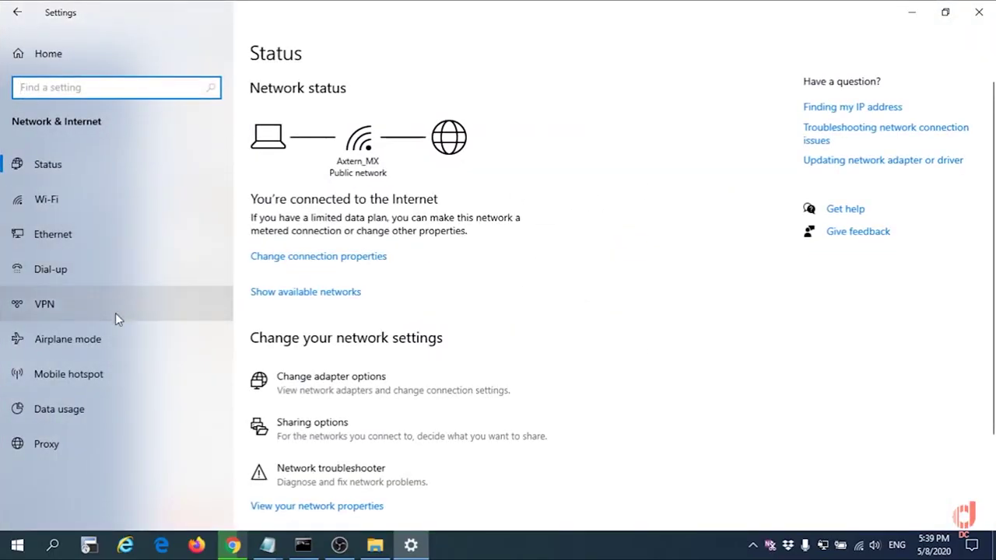
click(115, 313)
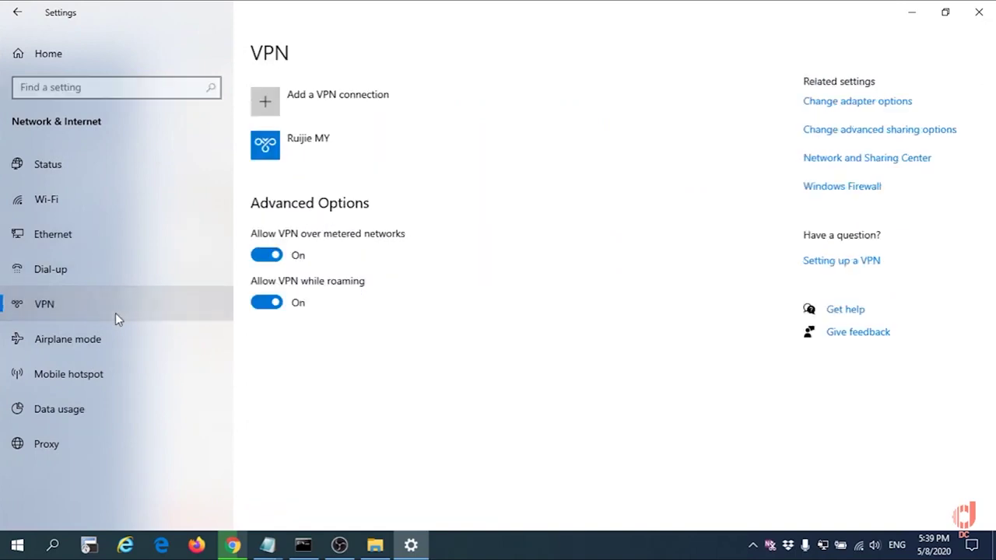
click(269, 103)
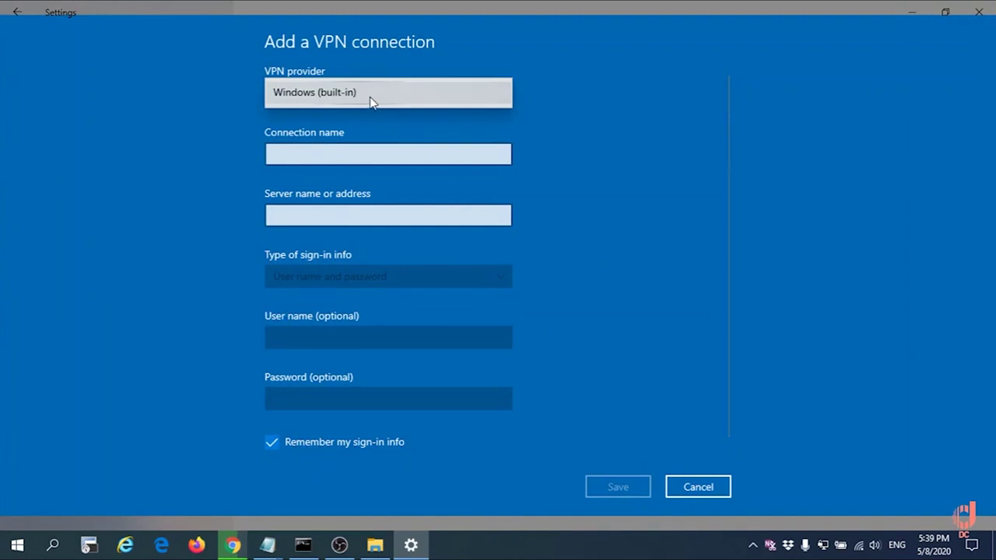
click(371, 102)
- Name the connection ABC and paste server address 219.92.248.43 from the Notepad note
click(348, 151)
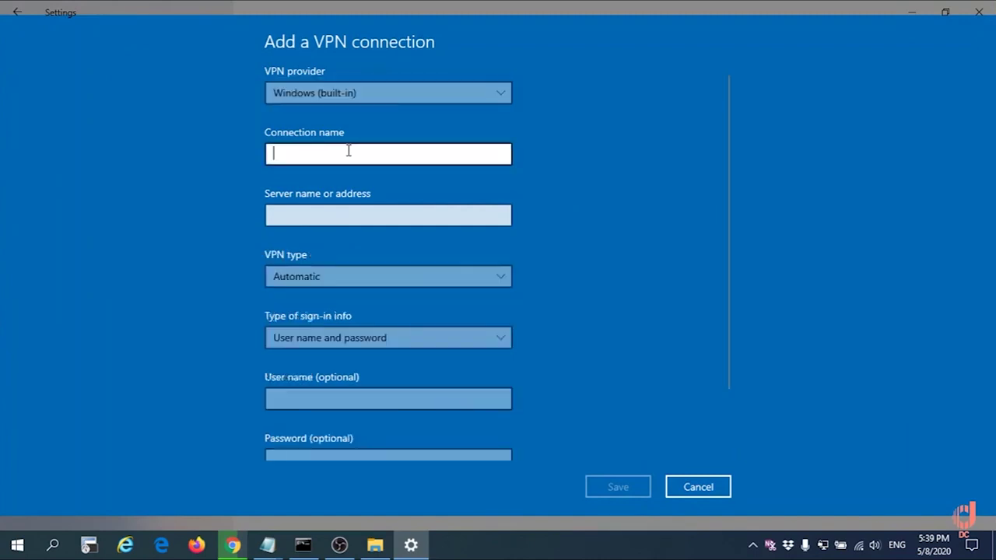
text(ABC)
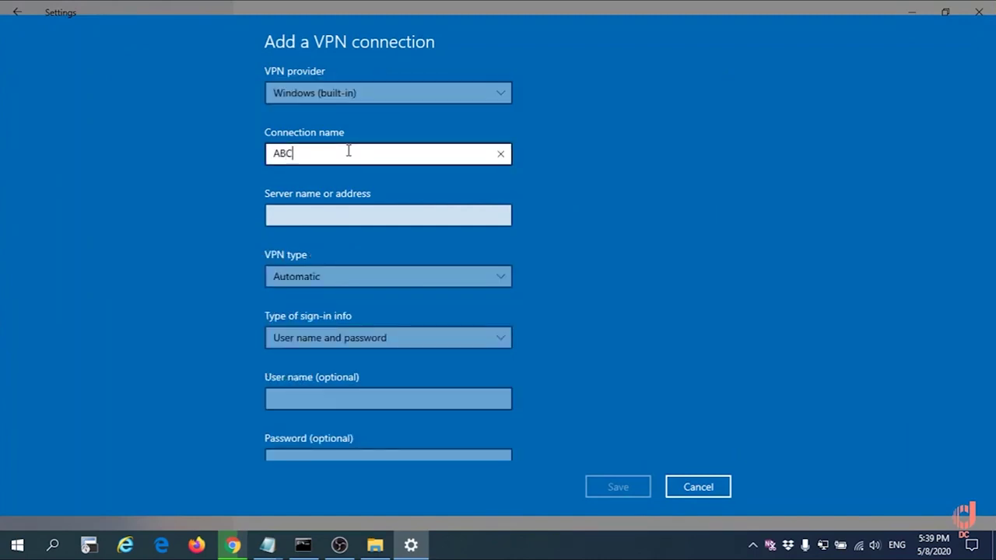
key(Tab)
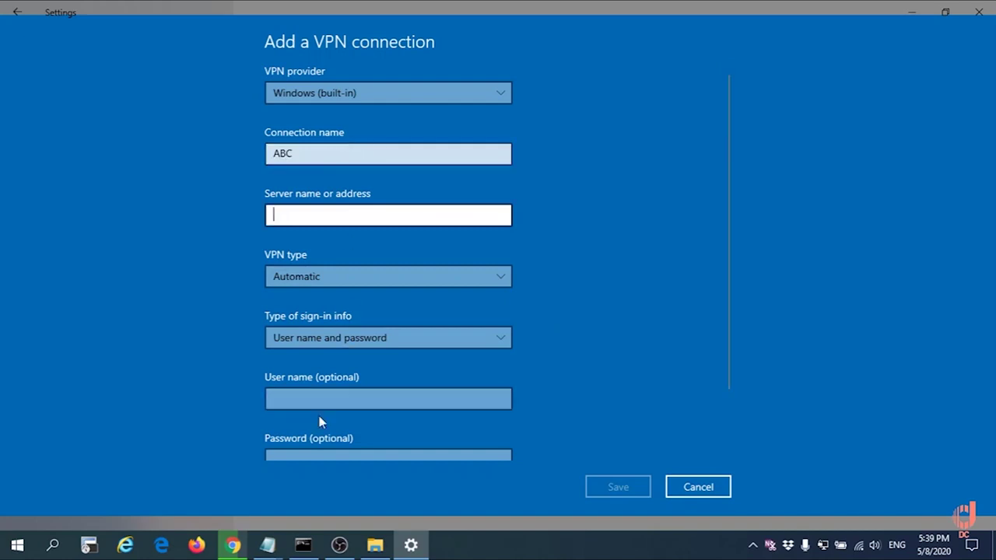
mouse_move(269, 549)
click(235, 490)
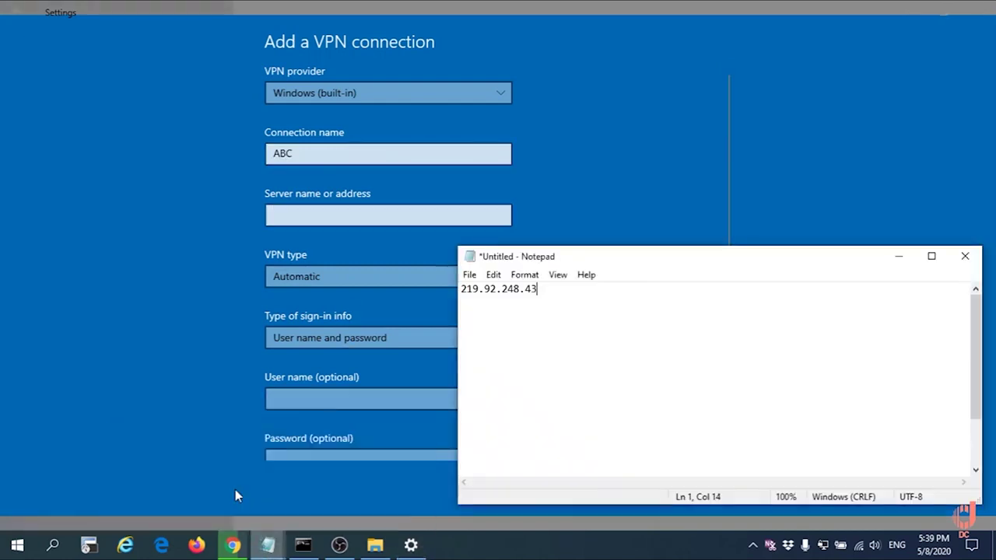
drag(549, 291, 460, 290)
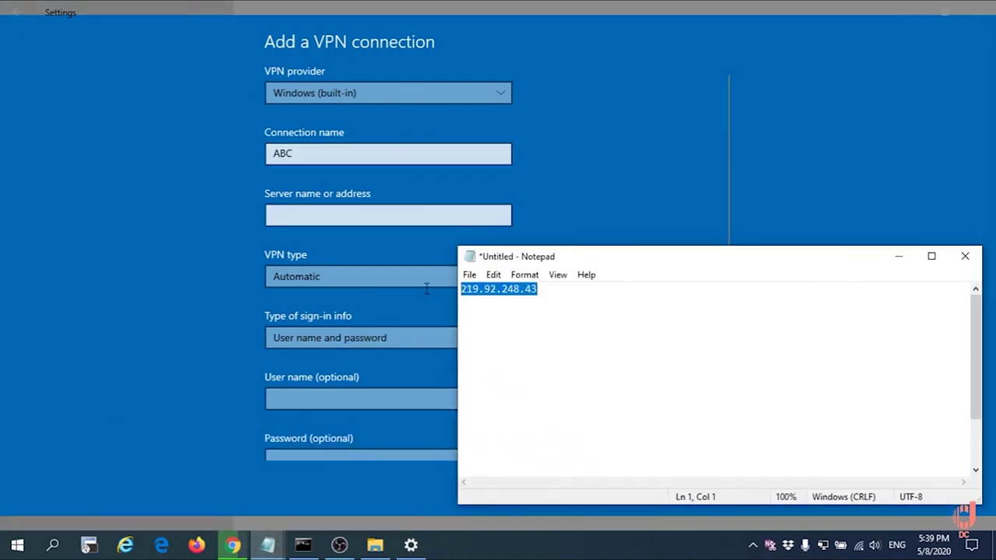
right_click(492, 288)
click(507, 332)
click(360, 219)
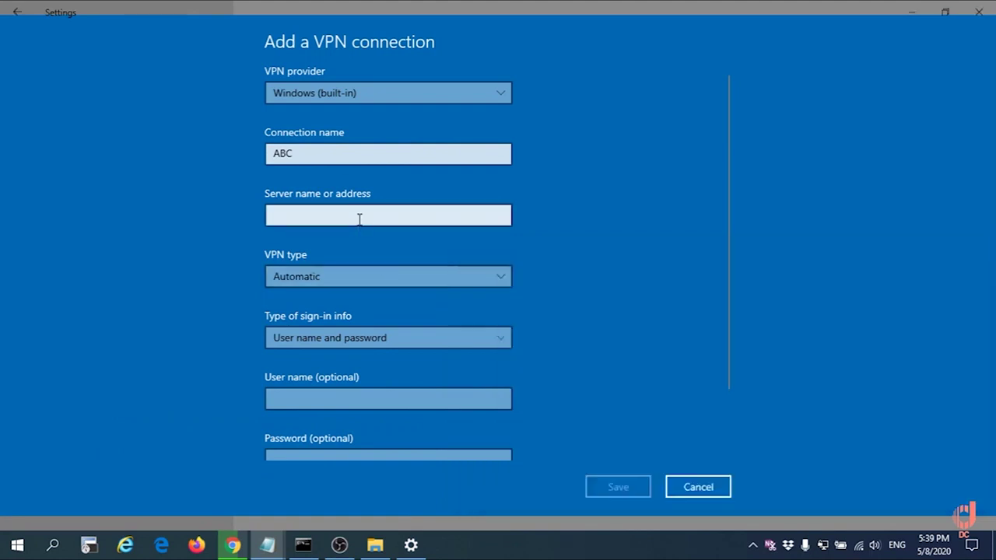
right_click(360, 218)
click(361, 206)
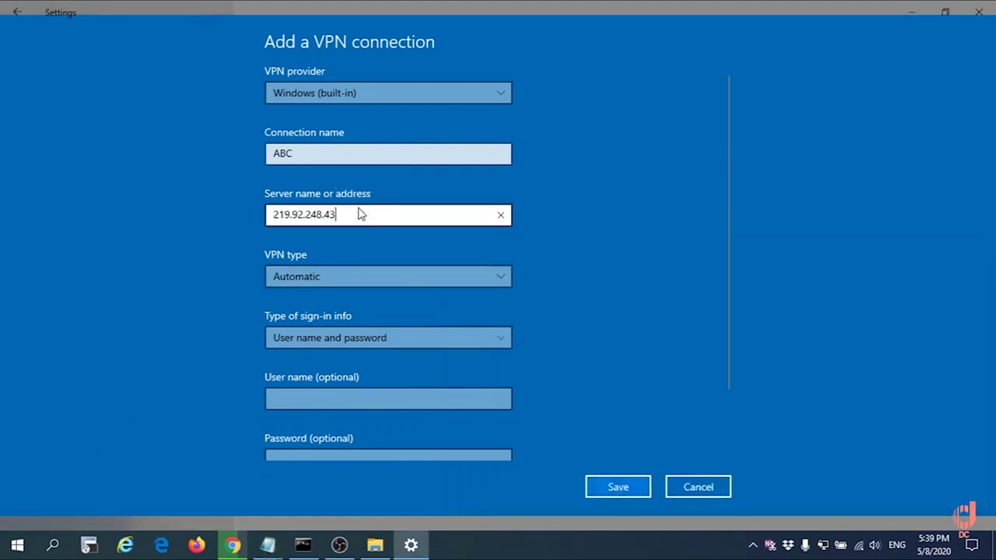
- Choose PPTP, enter user name abcd and its password, then save the connection
click(415, 272)
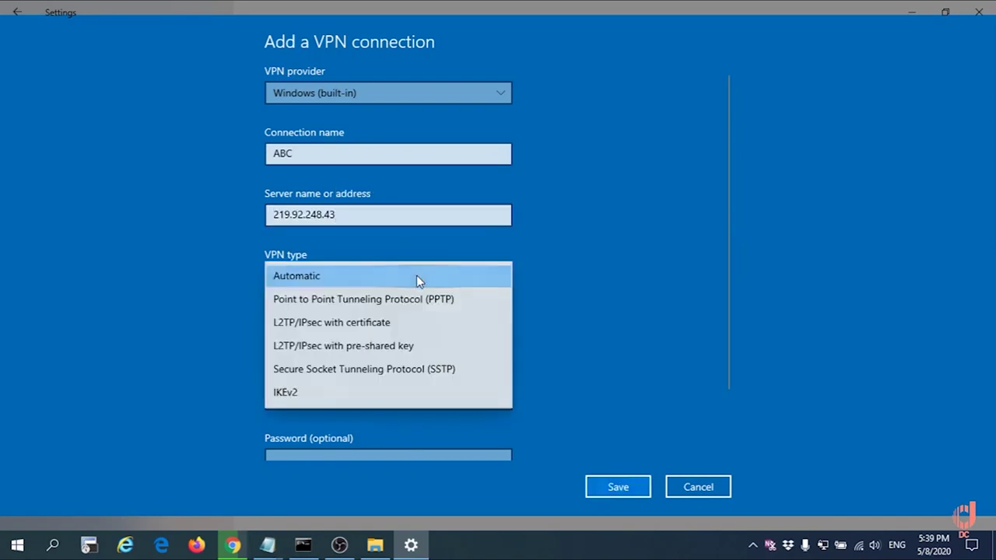
click(421, 299)
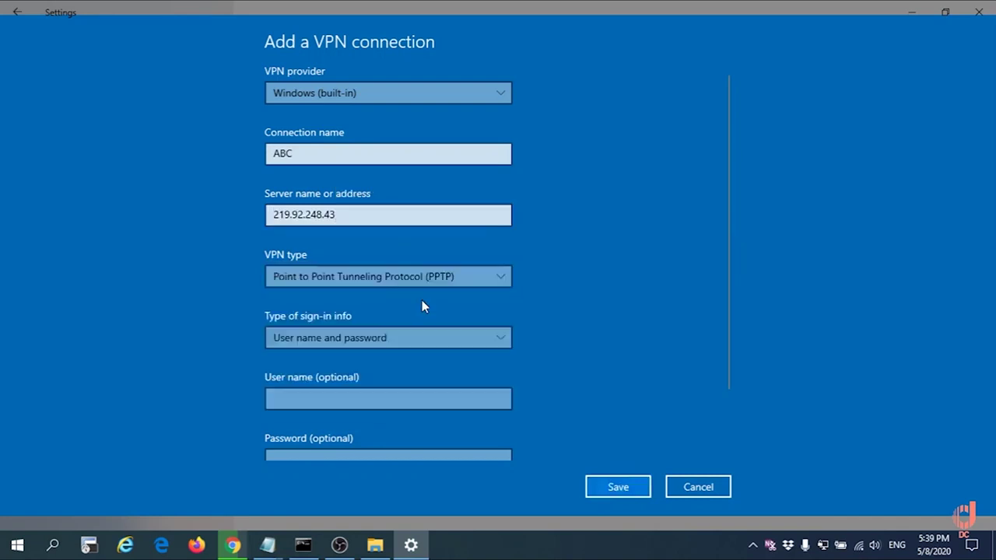
click(366, 399)
text(abcd)
key(Tab)
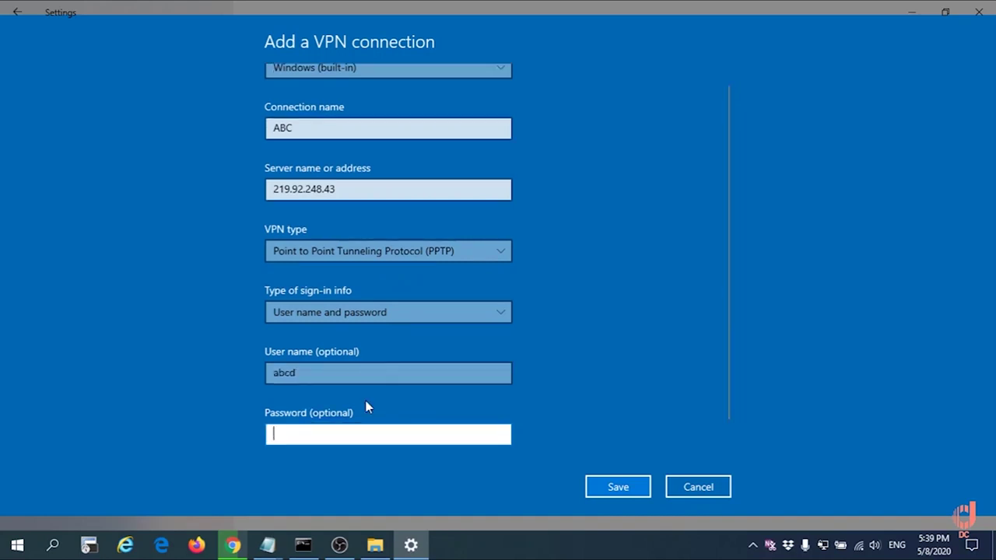
text(abcd1234)
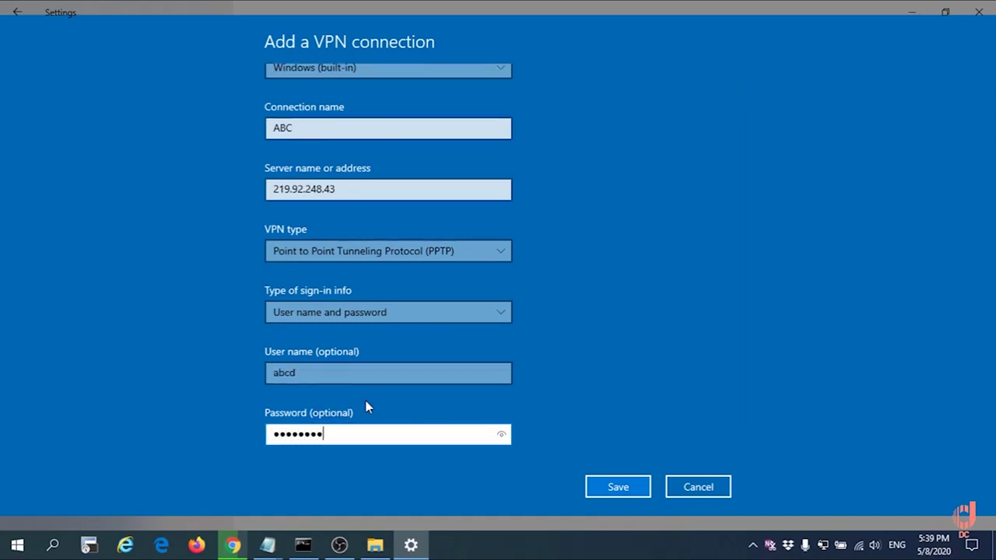
click(504, 435)
click(597, 486)
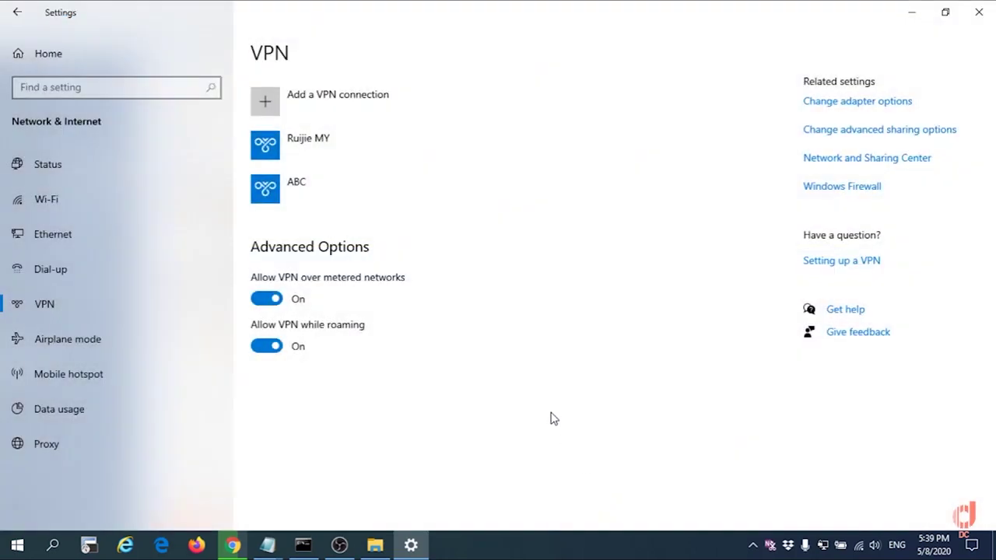
- Check the running ping, then try connecting the ABC VPN, which fails
click(301, 544)
click(372, 313)
key(Escape)
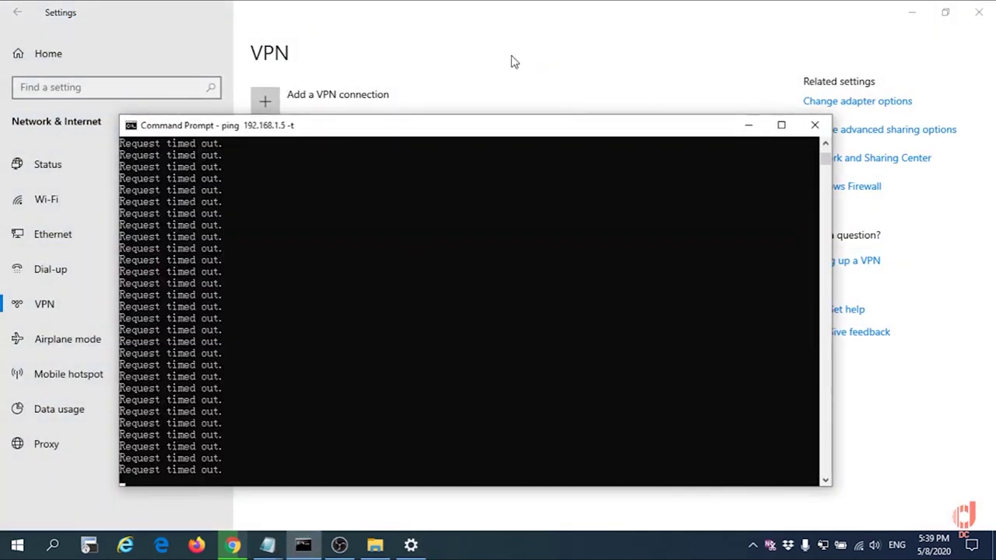
click(520, 55)
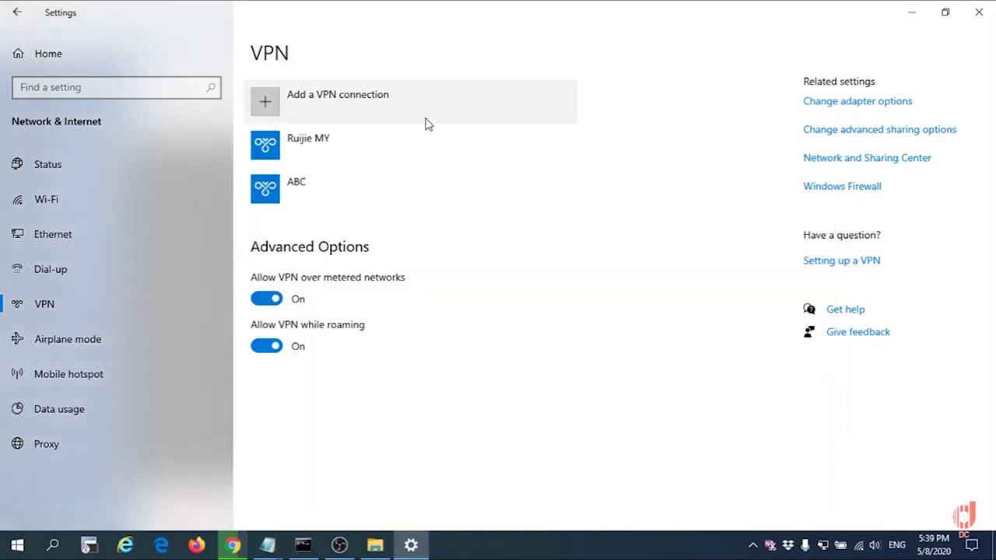
click(344, 185)
click(366, 232)
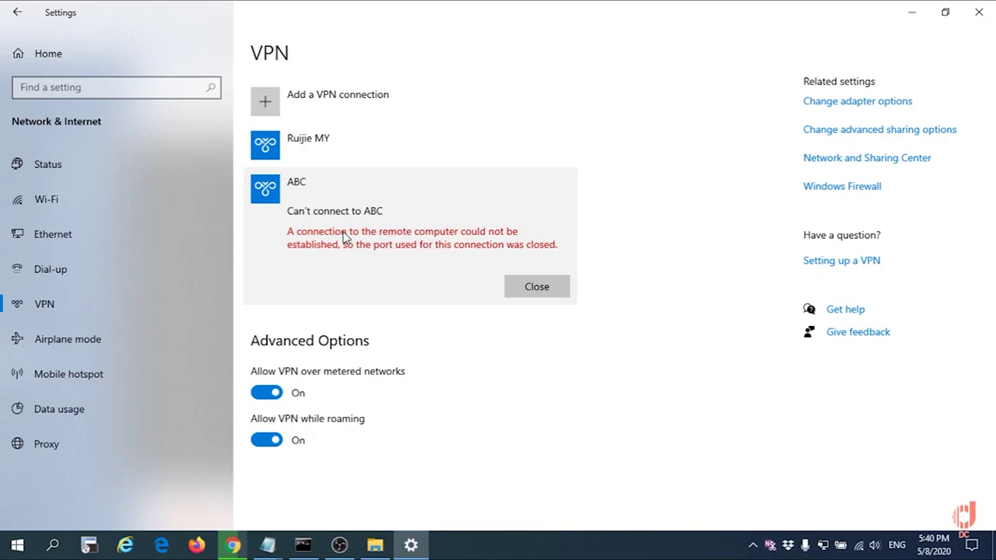
mouse_move(229, 547)
- Close the router's web management page and open the gateway's Web CLI in Ruijie Cloud
click(234, 545)
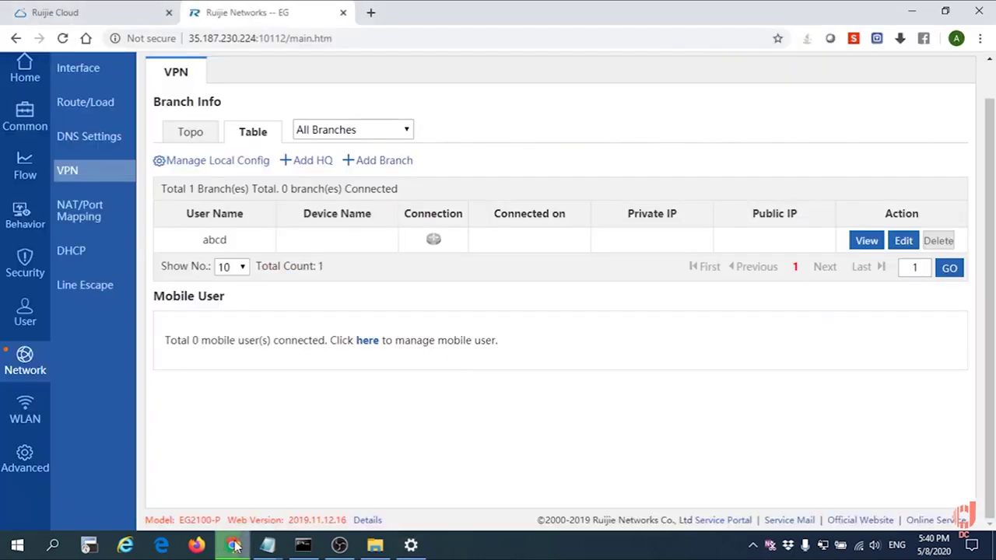
click(343, 12)
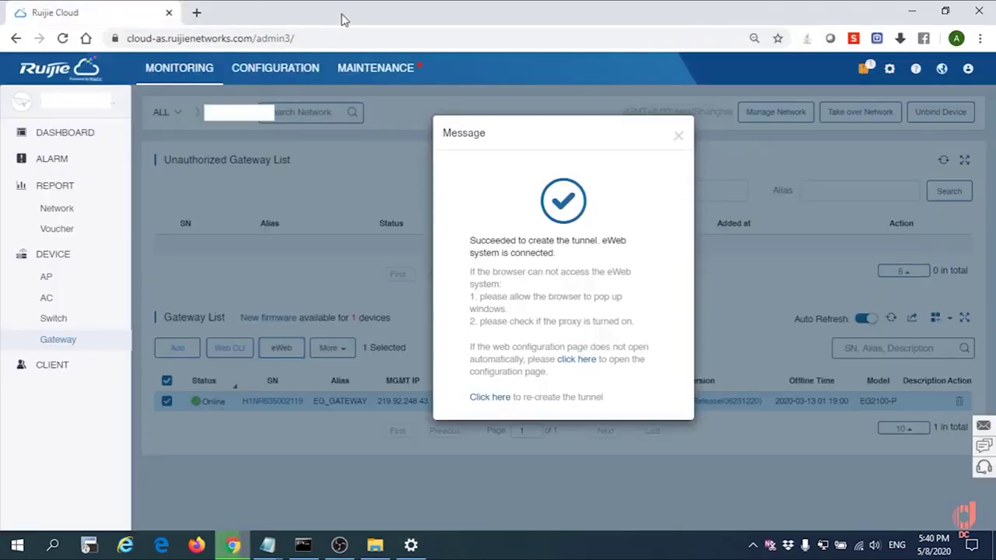
click(678, 138)
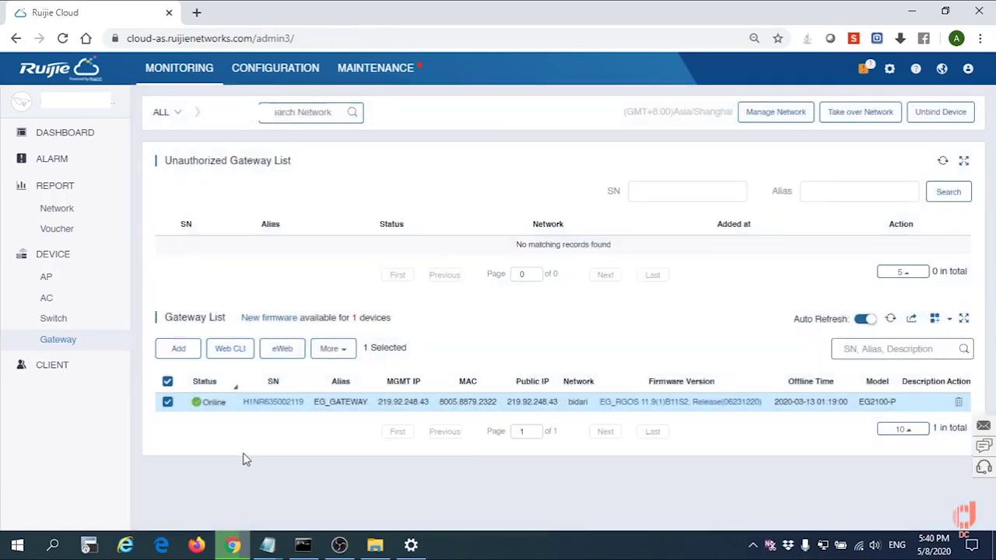
click(227, 348)
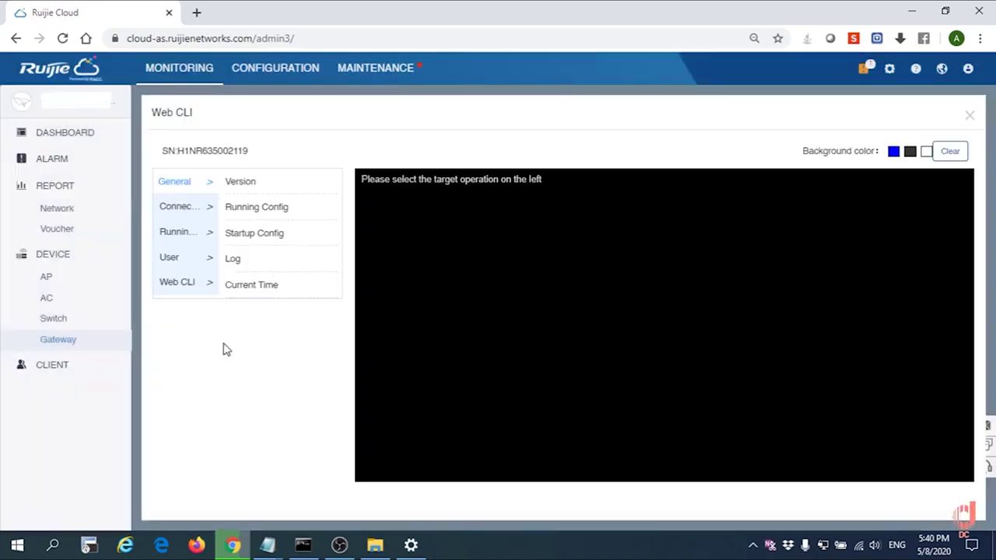
click(186, 285)
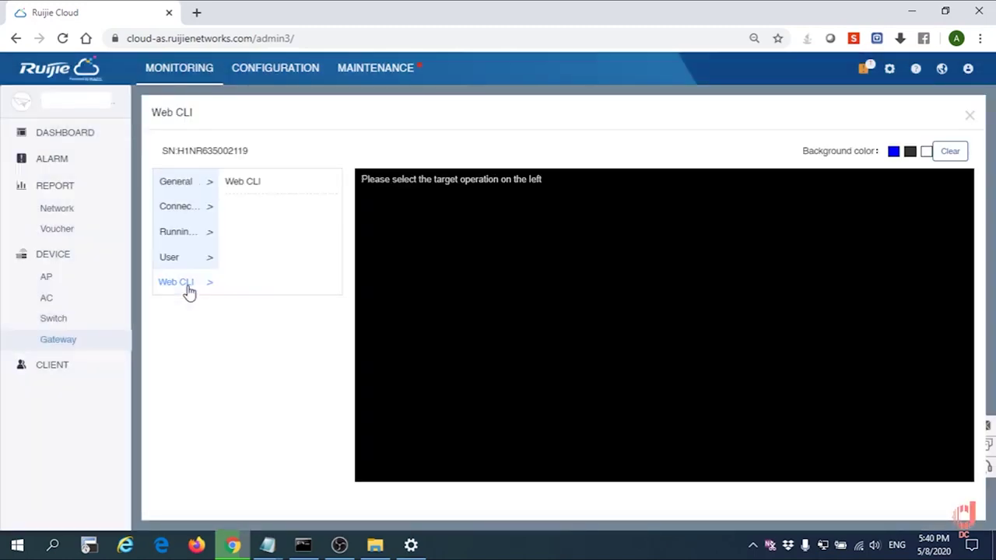
click(250, 188)
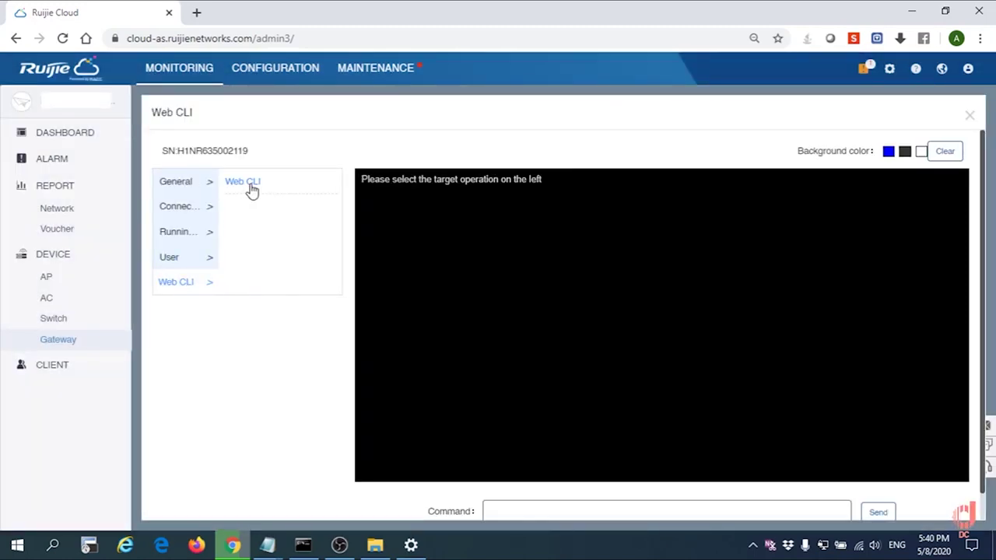
- Run 'sh run' and highlight Virtual-Template 2's 'ppp authentication pap chap' line
scroll(506, 389, down, 1)
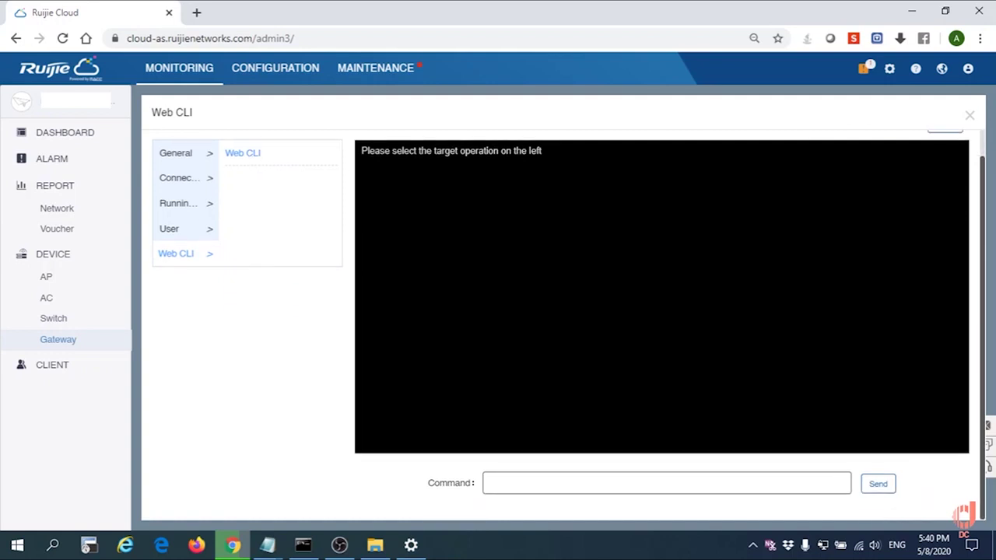
click(531, 482)
text(sh r)
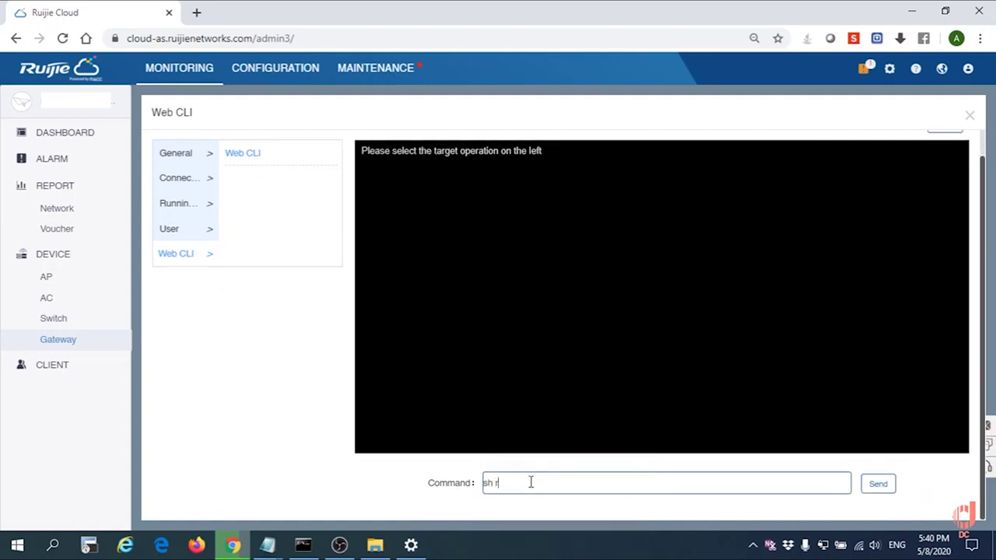
text(un)
key(Return)
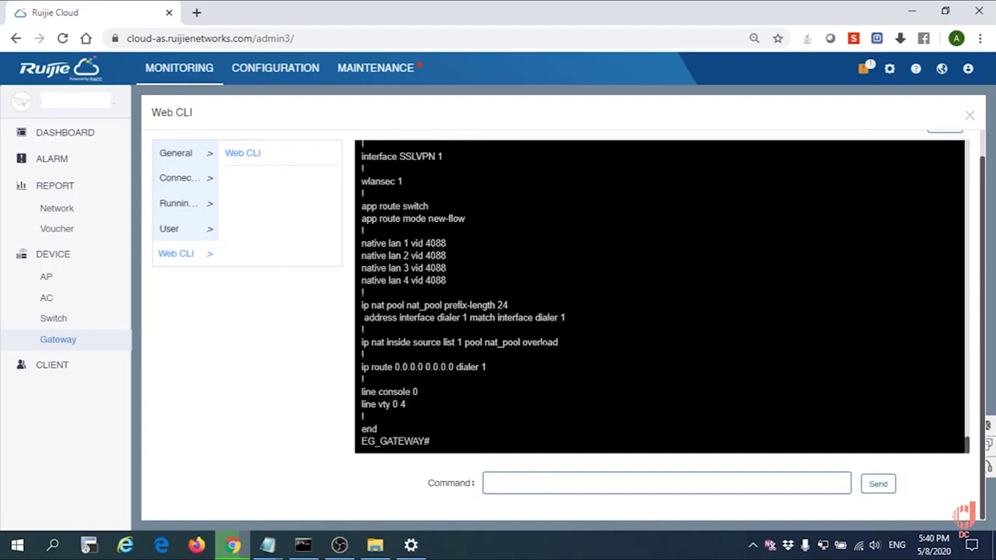
scroll(543, 342, up, 5)
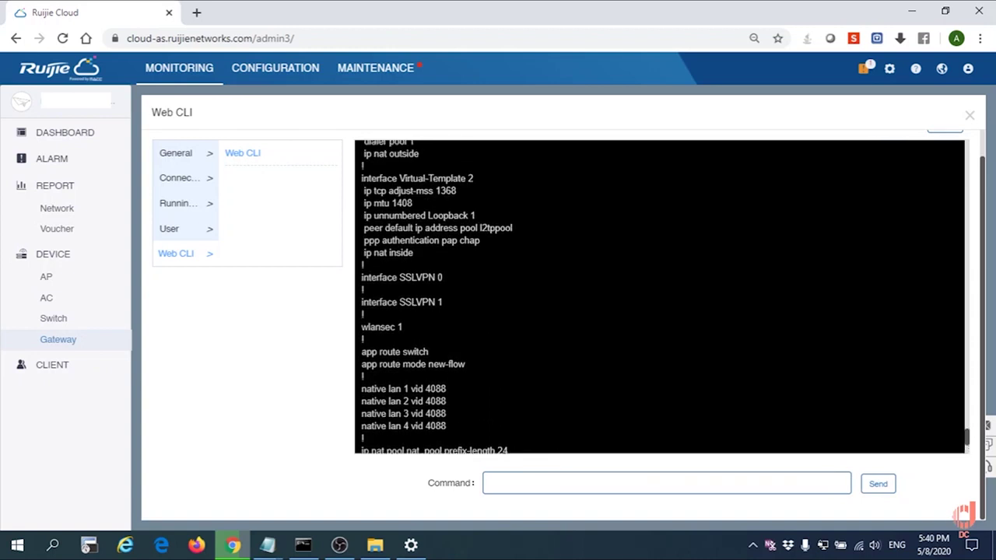
drag(481, 241, 362, 240)
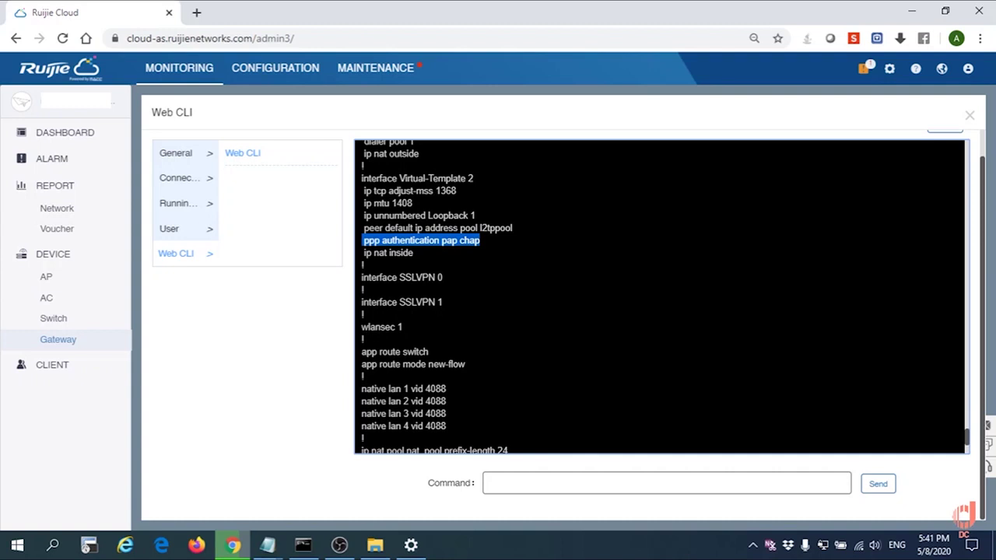
- Enter global configuration mode with 'conf', then enter interface Virtual-Template 2
click(535, 487)
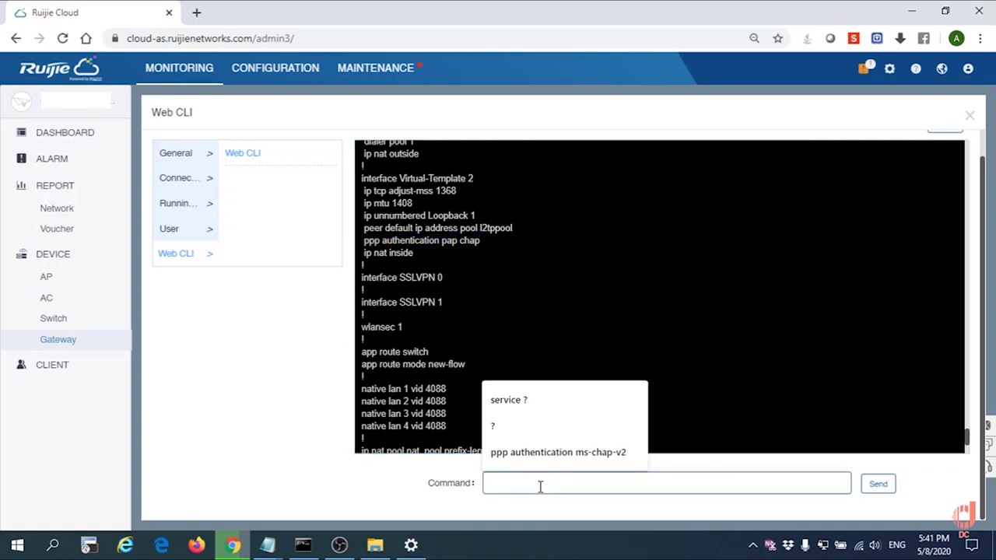
text(conf)
key(Return)
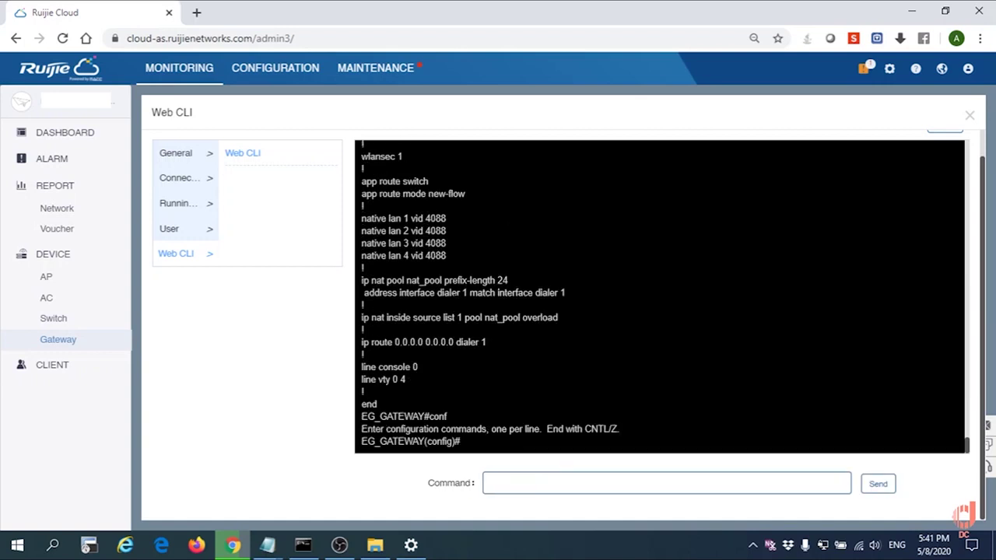
scroll(660, 296, up, 5)
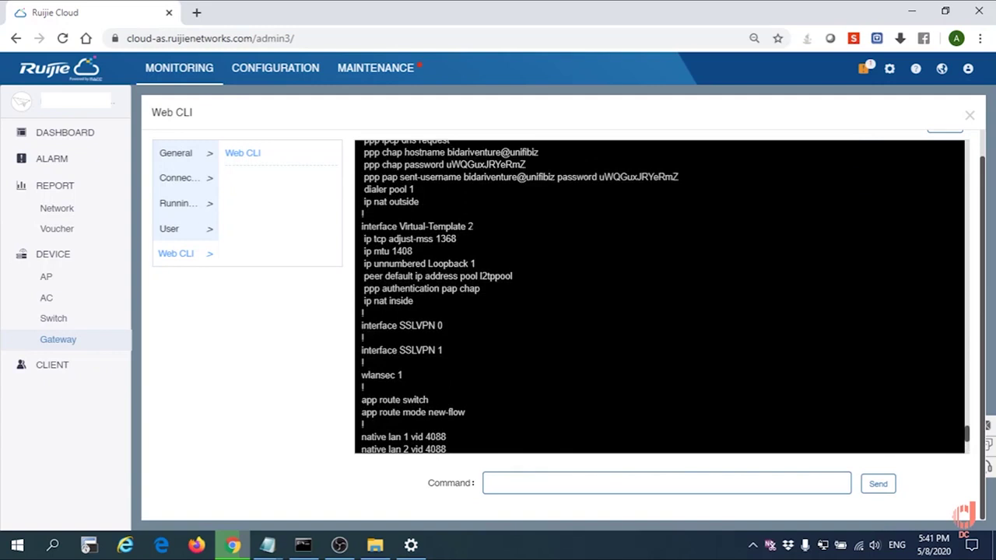
drag(473, 226, 362, 227)
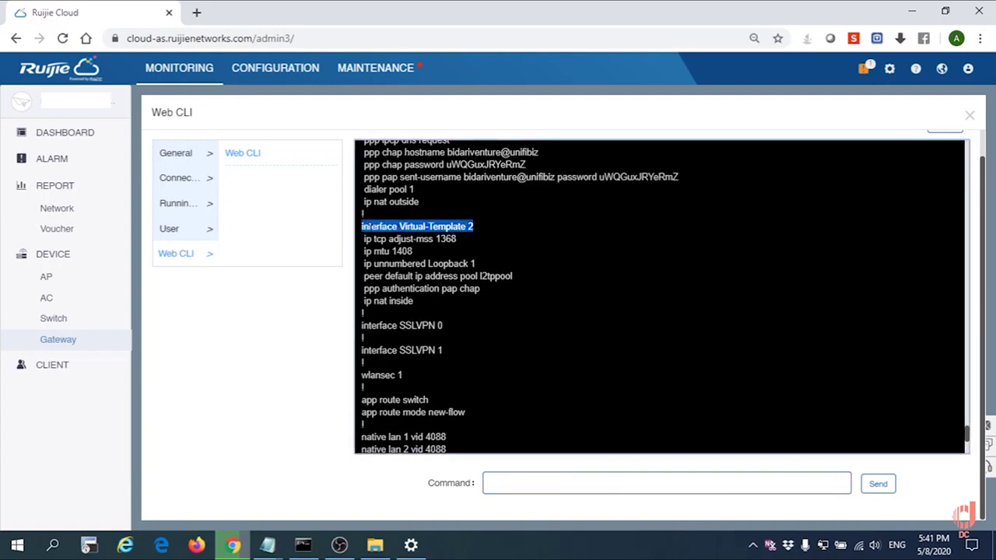
right_click(362, 226)
click(389, 239)
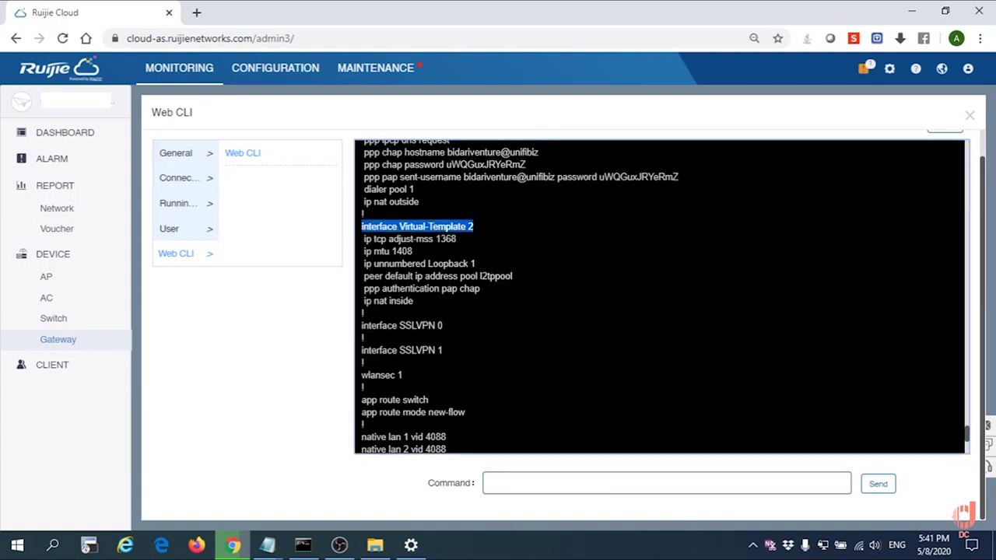
right_click(637, 483)
click(654, 362)
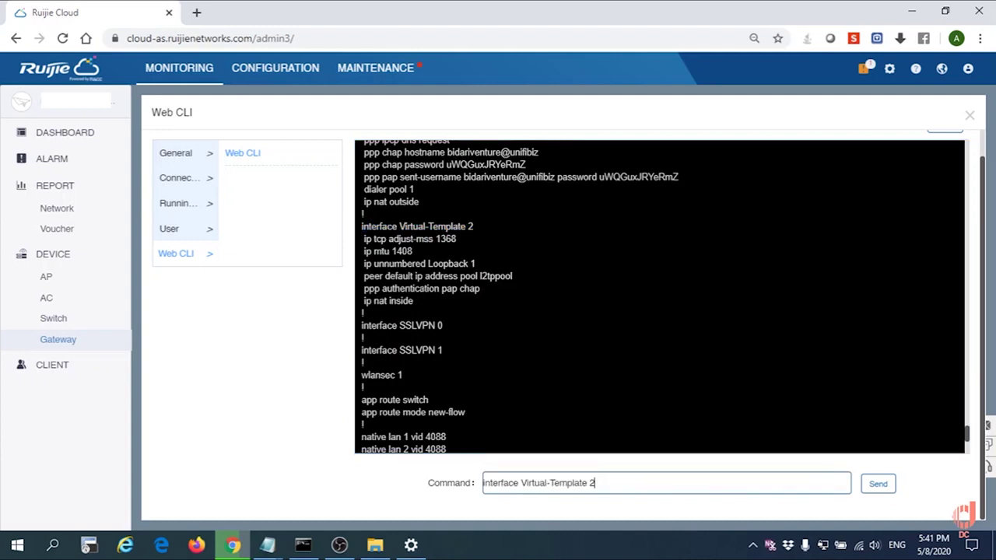
key(Return)
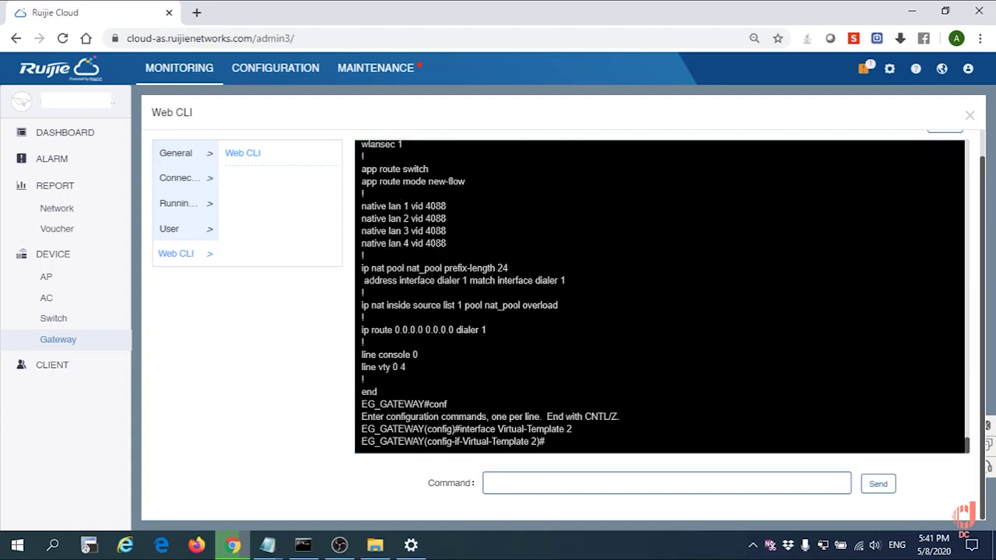
- Apply 'ppp authentication pap chap ms-chap-v2' to the interface, picking ms-chap-v2 from the CLI help
scroll(659, 296, up, 3)
scroll(660, 296, up, 2)
drag(480, 276, 363, 276)
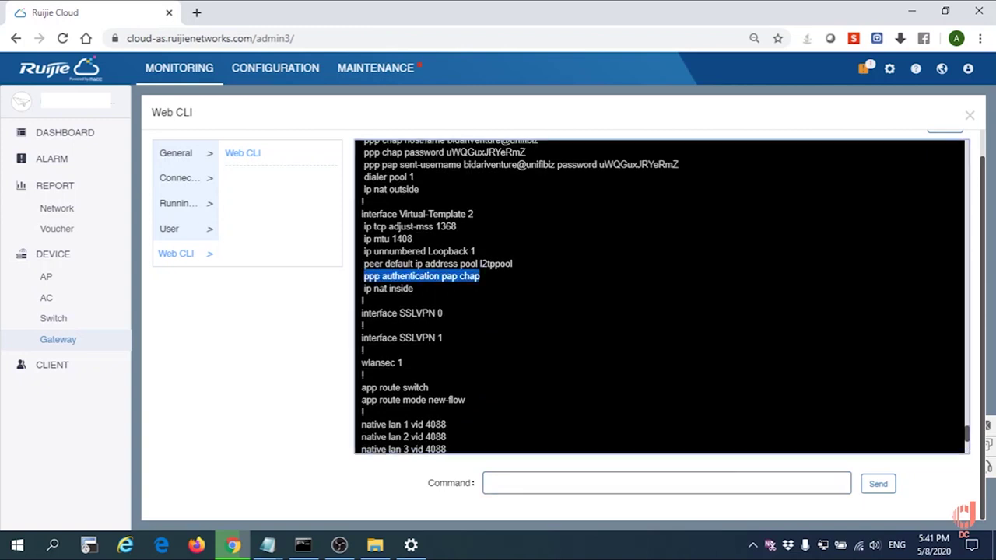
right_click(376, 274)
click(370, 278)
drag(364, 276, 481, 277)
right_click(481, 277)
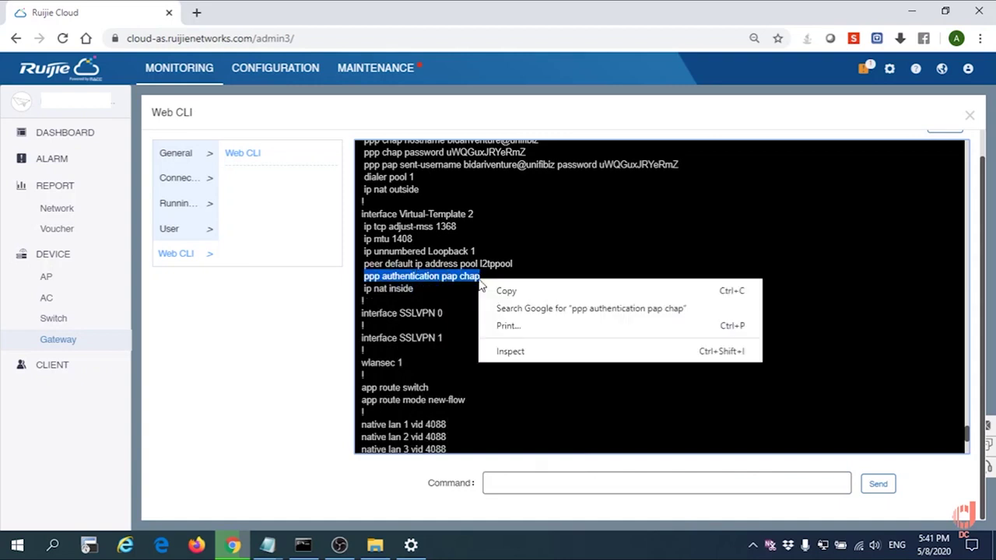
click(498, 288)
click(545, 487)
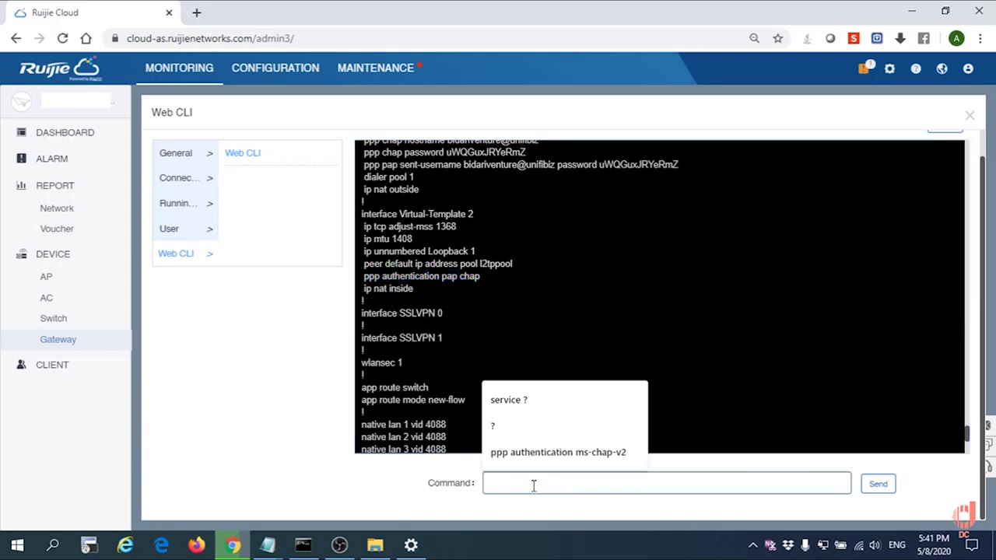
right_click(534, 487)
click(566, 371)
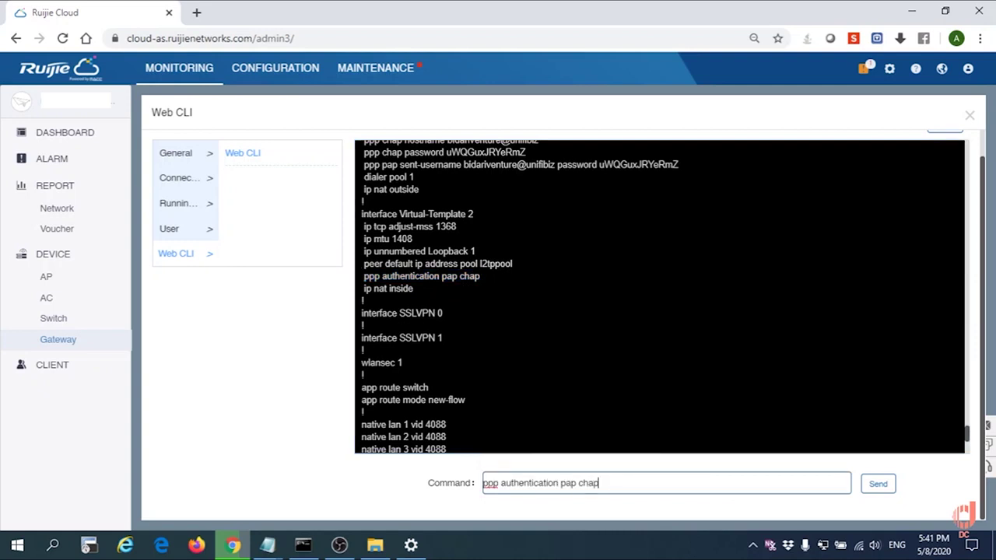
text(?)
key(Return)
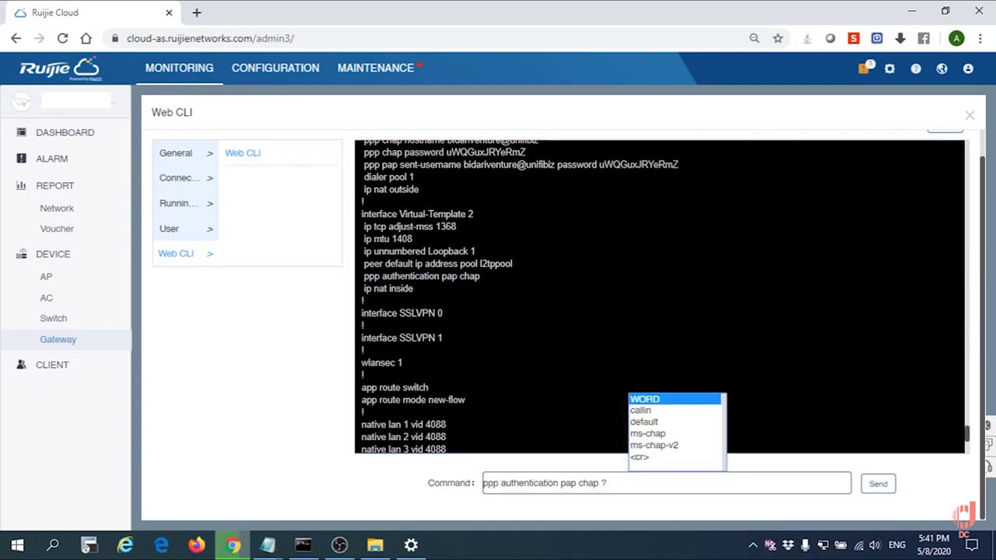
key(Down)
key(Down)
key(Down)
key(Down)
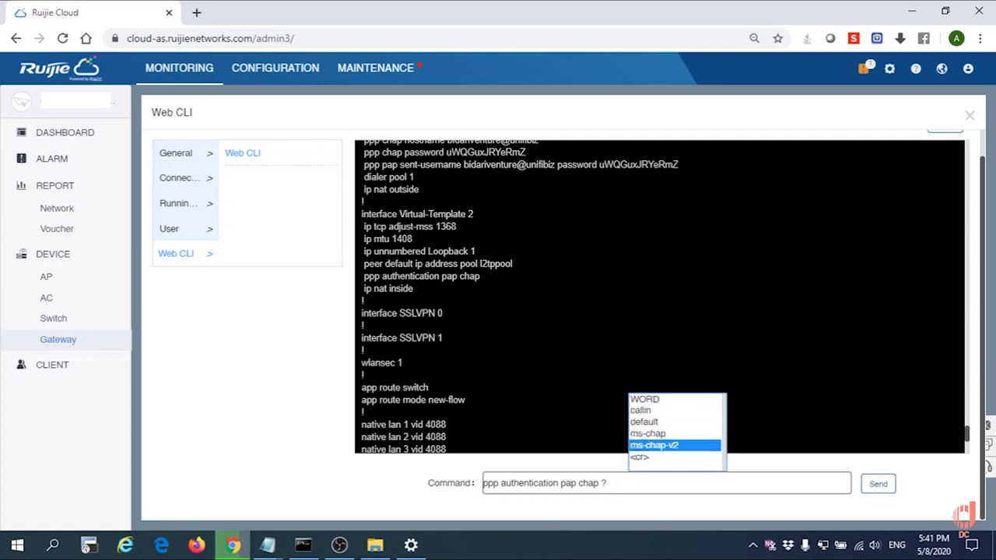
key(Return)
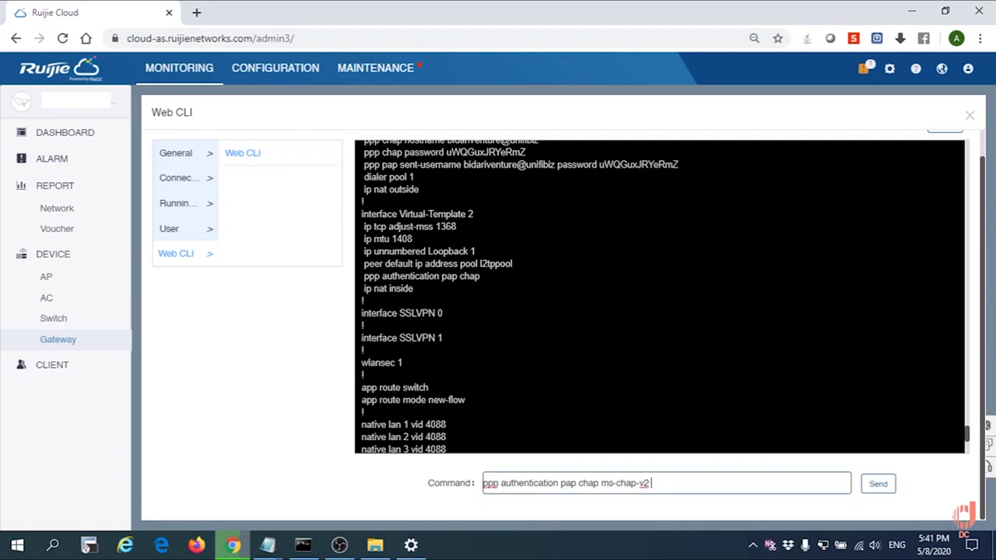
key(Return)
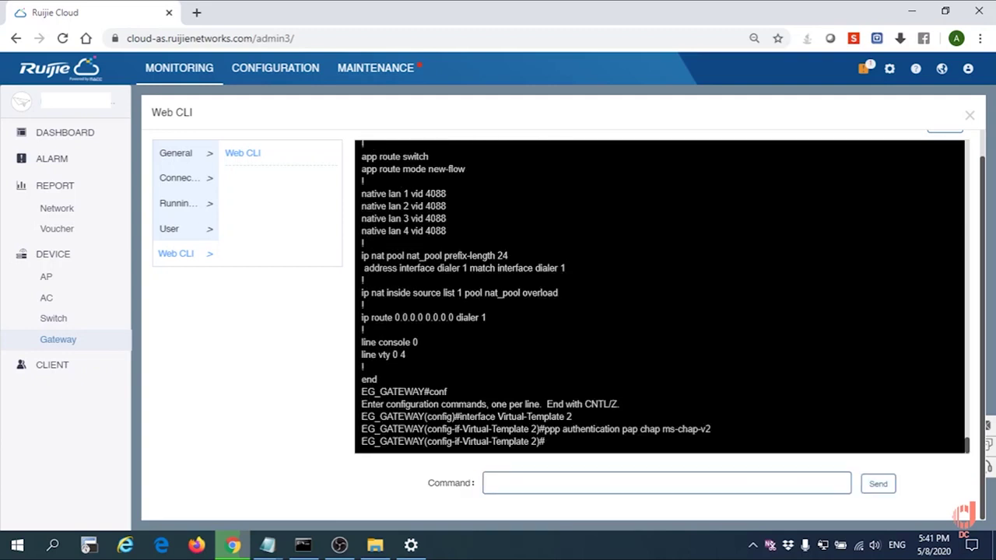
- Verify the interface with 'sh this', then leave with 'end' and save with 'wr'
text(sh this)
key(Return)
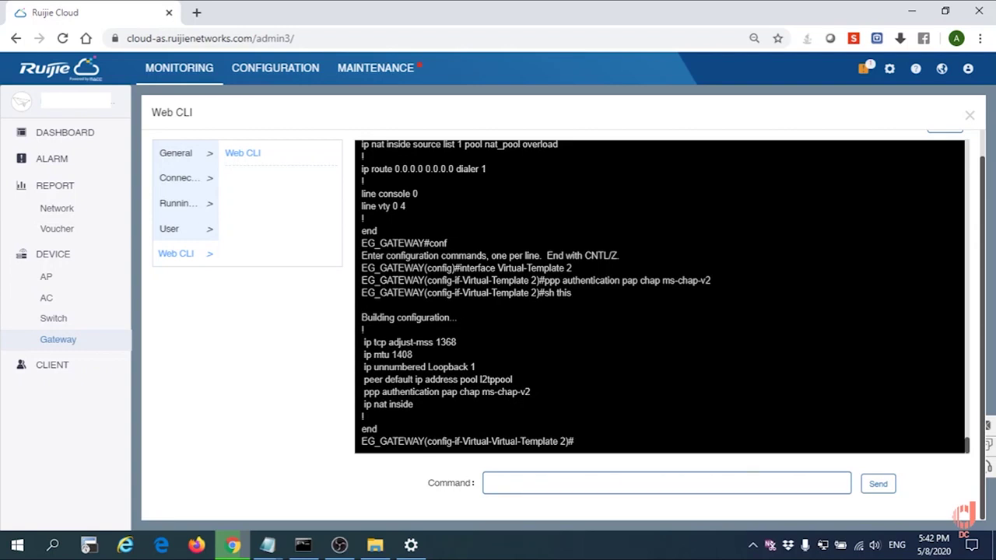
click(568, 488)
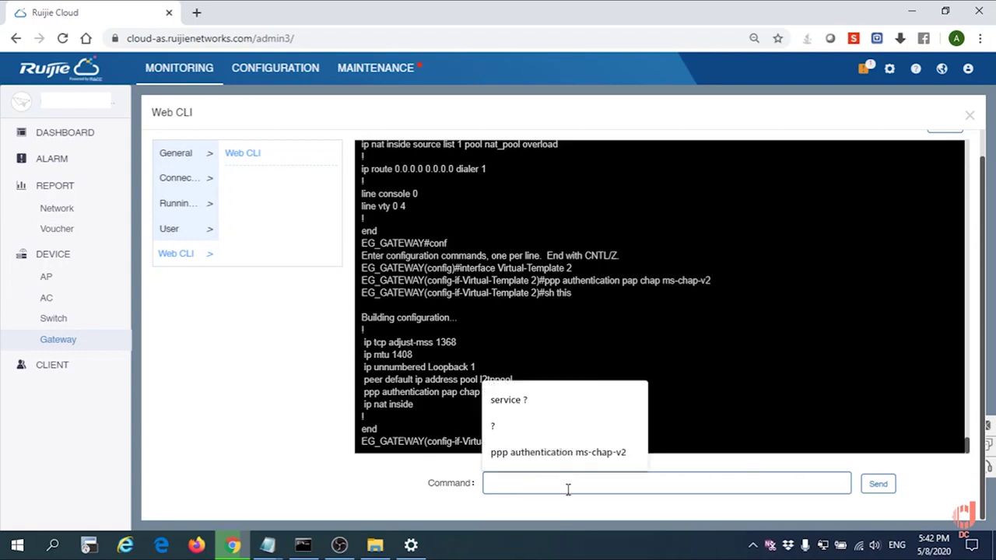
text(end)
key(Return)
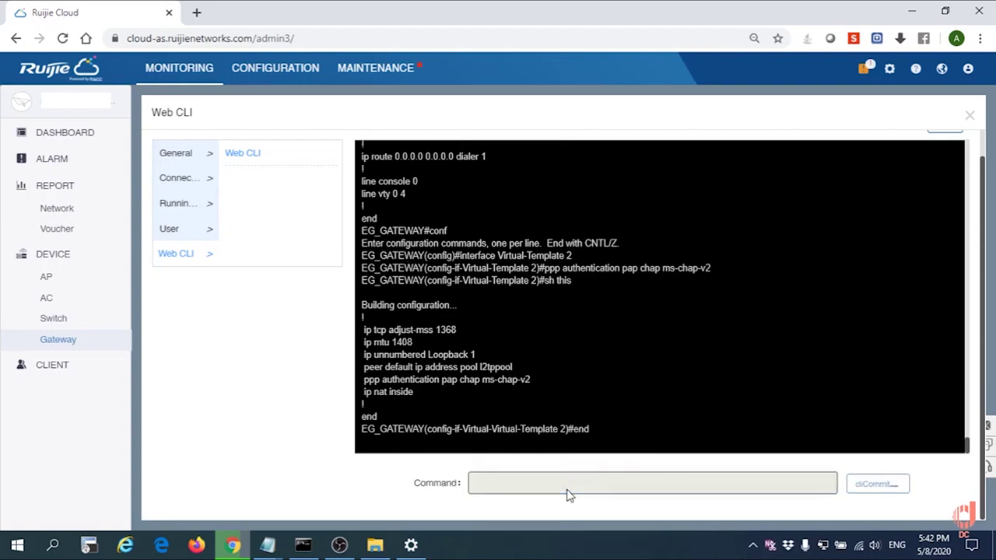
text(wr)
key(Return)
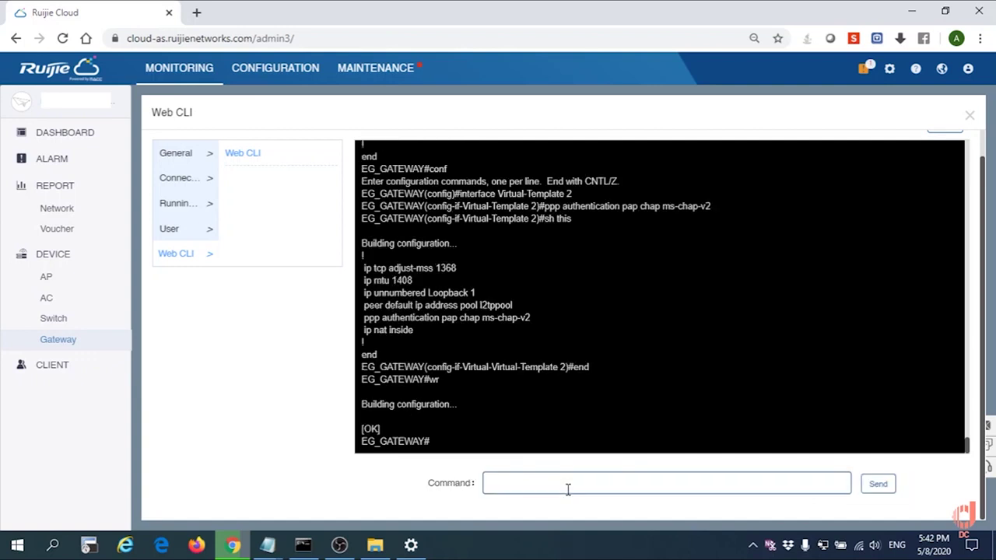
- Dismiss the ABC connection error and reconnect the ABC VPN
click(410, 545)
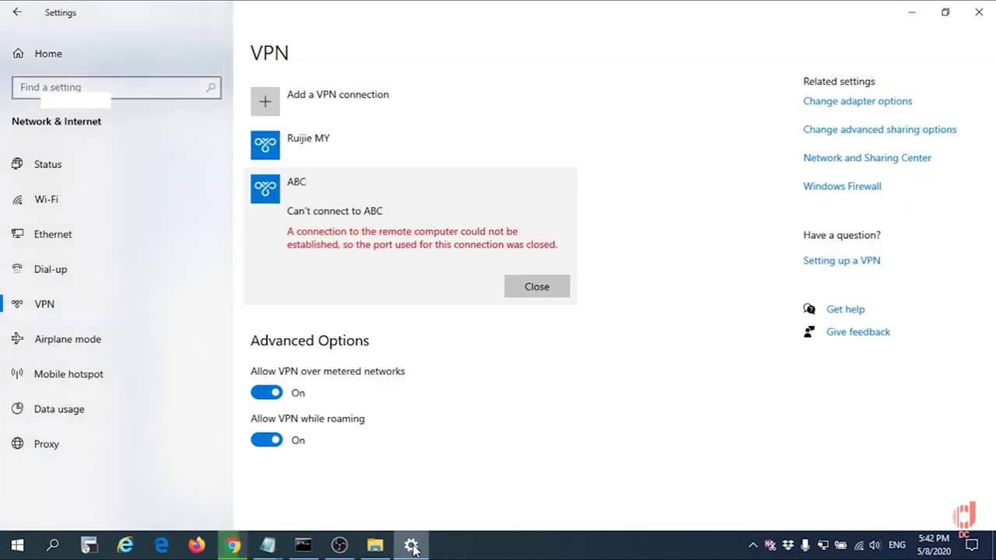
click(527, 286)
click(355, 235)
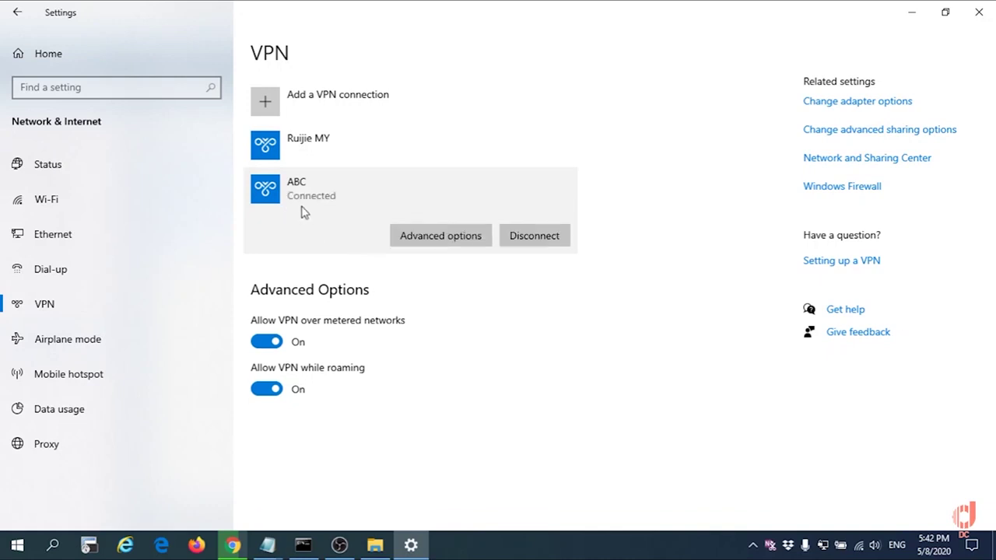
- Check the continuous ping output for replies from 192.168.1.5
click(305, 546)
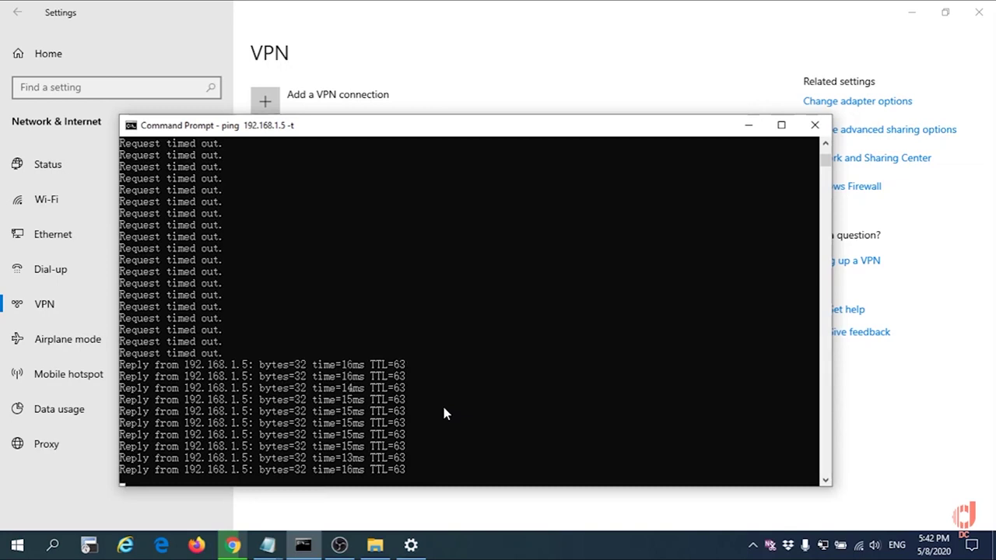
drag(176, 378, 366, 437)
click(363, 437)
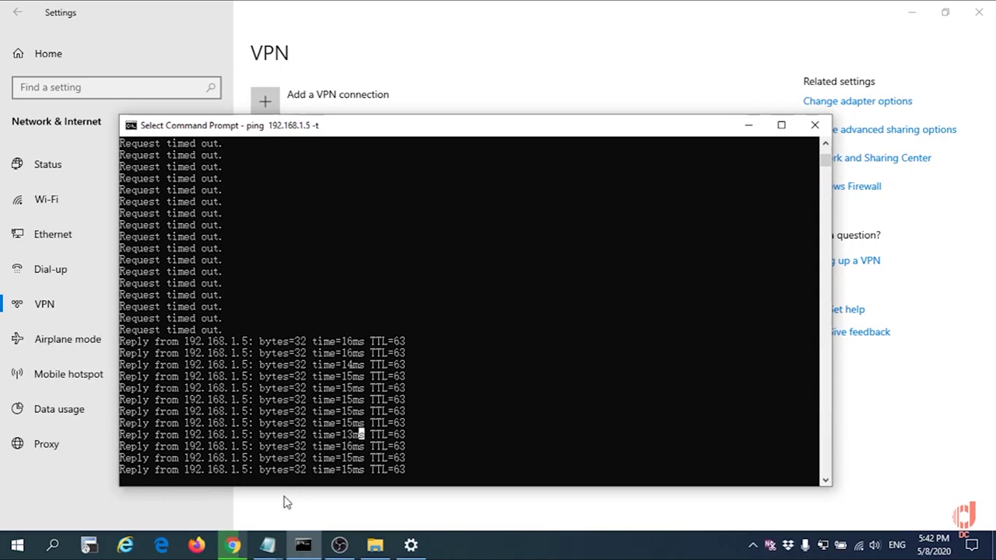
- Load 192.168.1.5 in a new Chrome tab
click(237, 544)
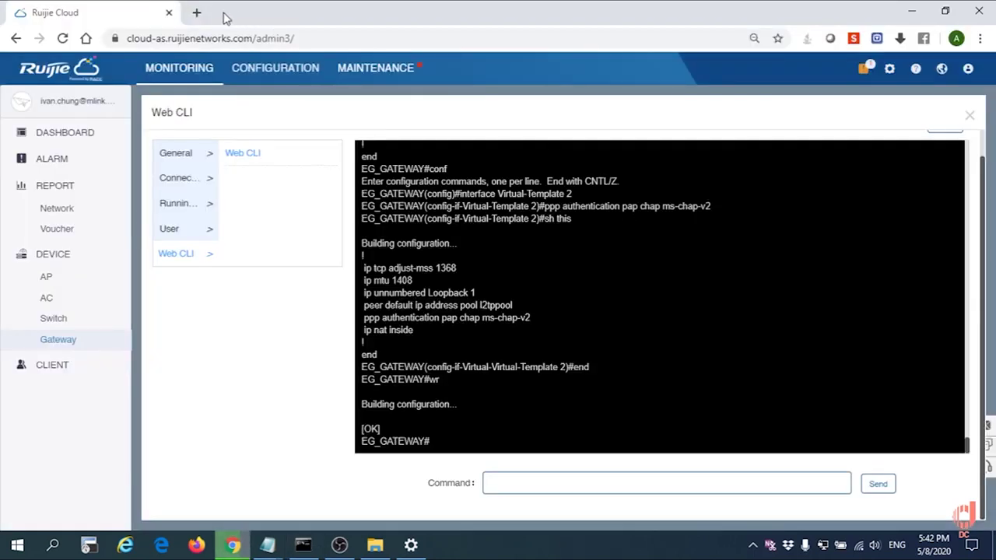
click(197, 13)
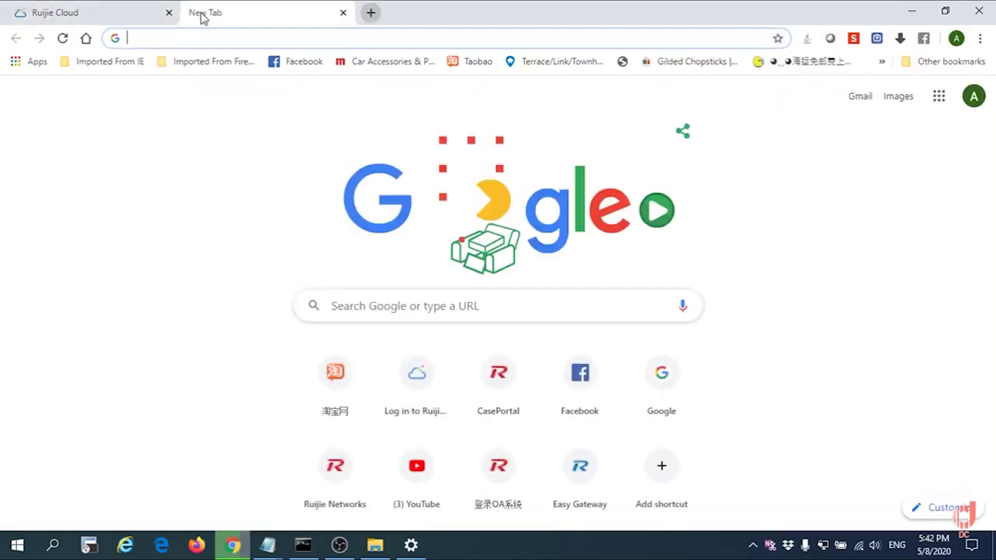
text(192.168.1)
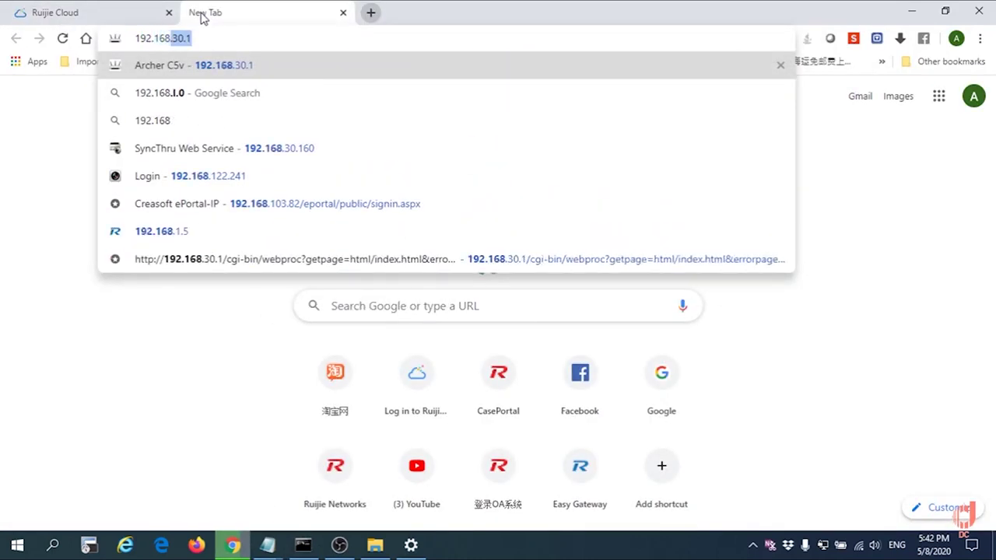
text(.)
key(Return)
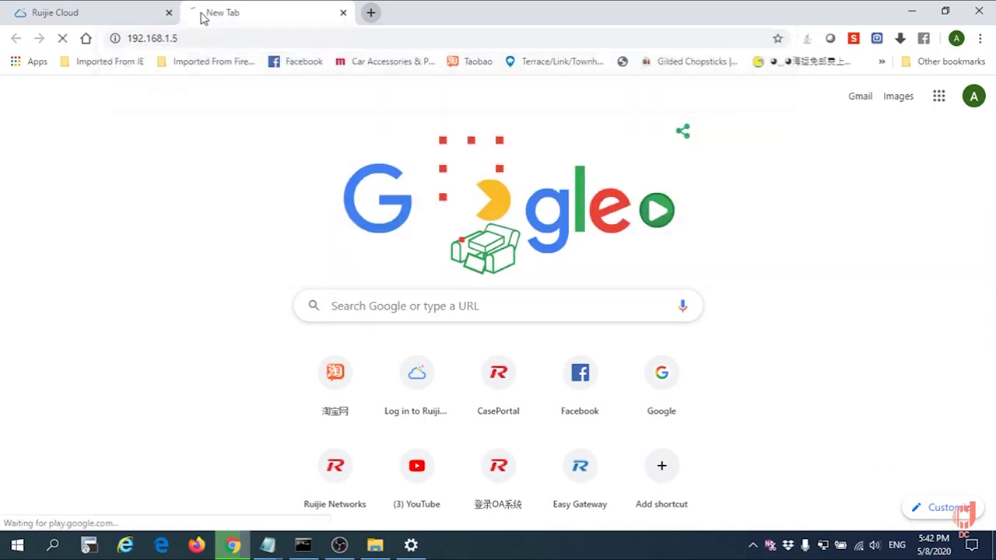